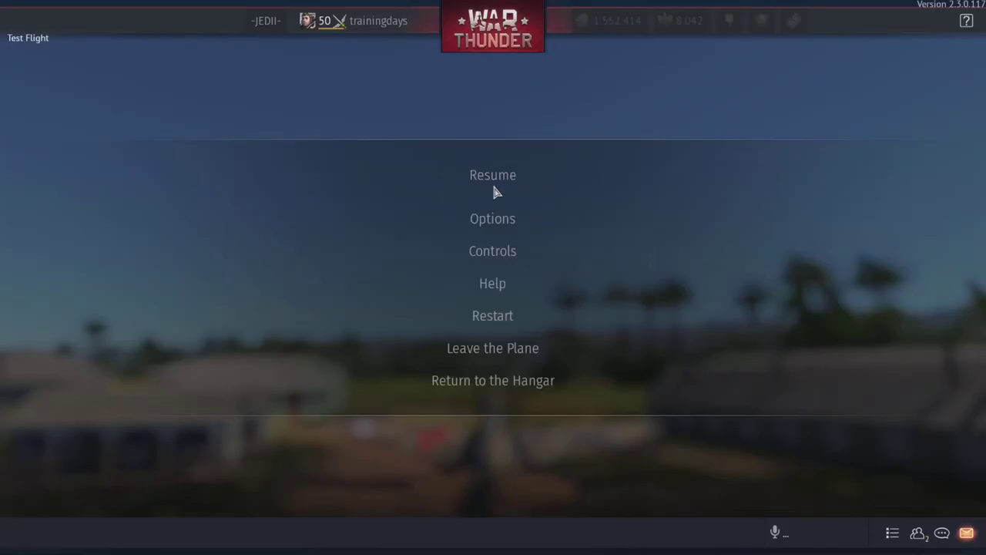
# - Open the aircraft control settings and examine the throttle axis options, including Invert Axis
pyautogui.click(546, 258)
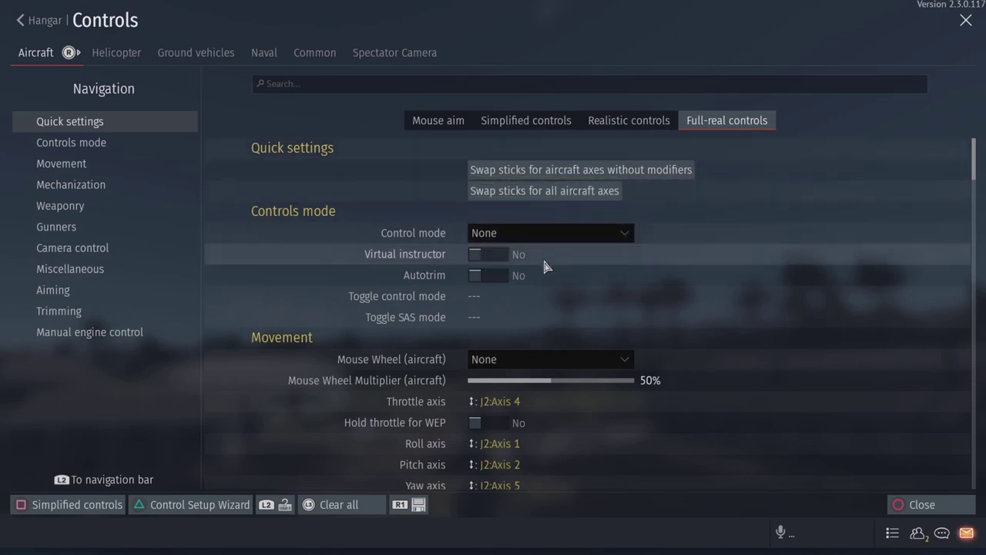
pyautogui.scroll(-3, 542, 262)
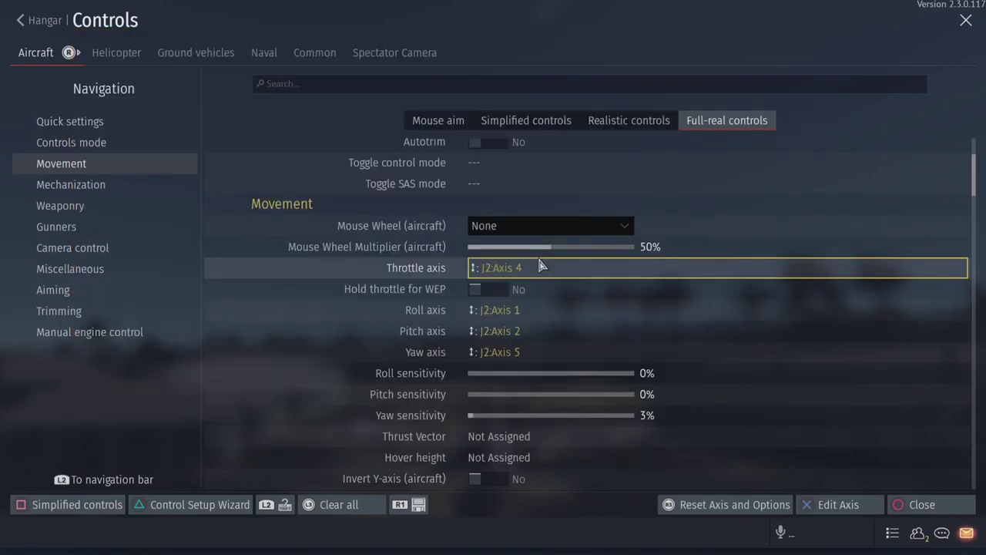
pyautogui.click(493, 270)
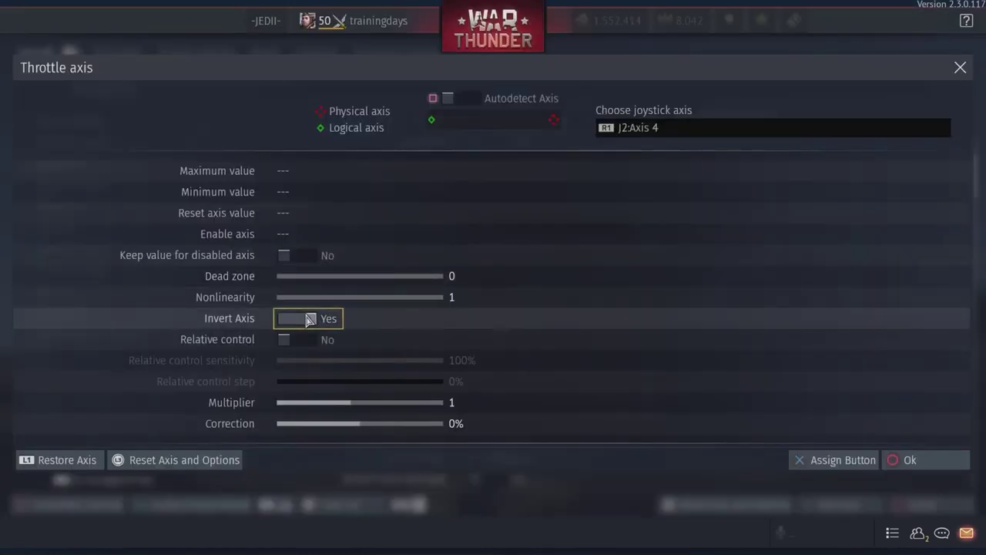
pyautogui.press('Escape')
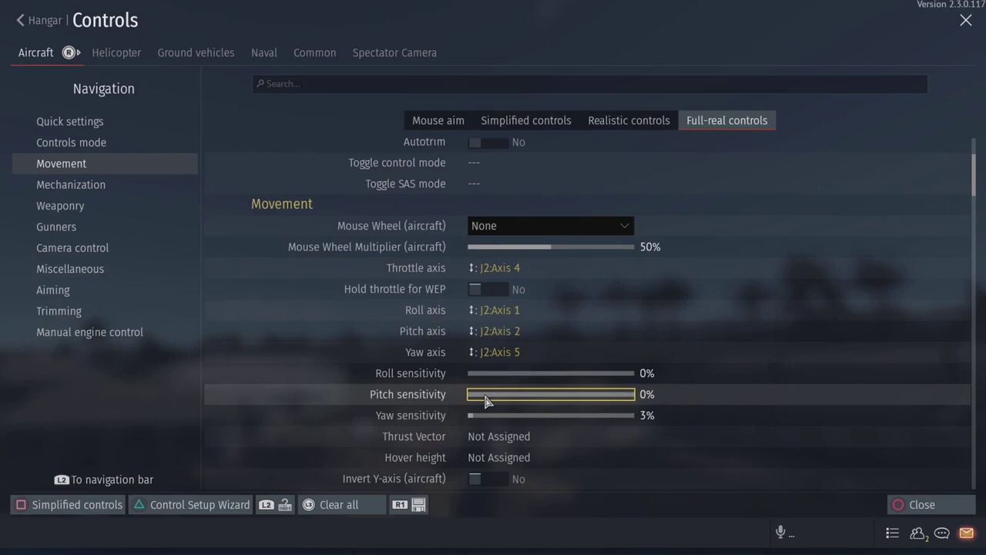
# - Review the full-real aircraft bindings for movement, mechanization, weaponry and gunners
pyautogui.scroll(-3, 485, 401)
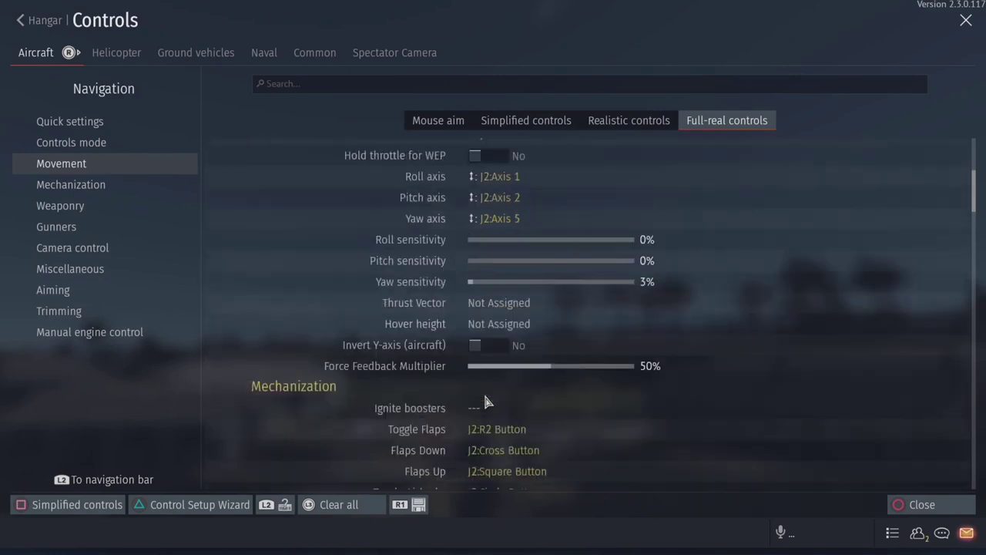
pyautogui.scroll(-3, 486, 400)
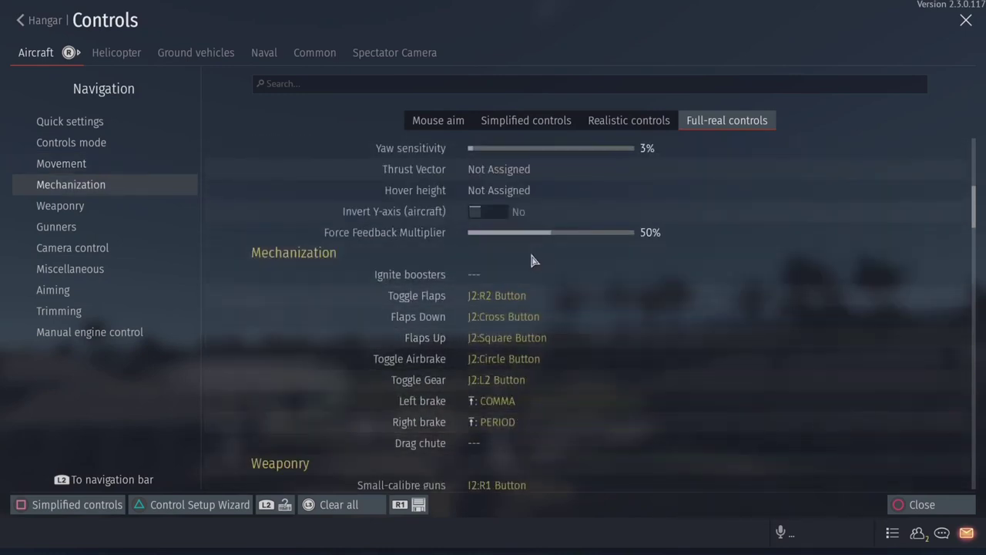
pyautogui.scroll(-3, 472, 420)
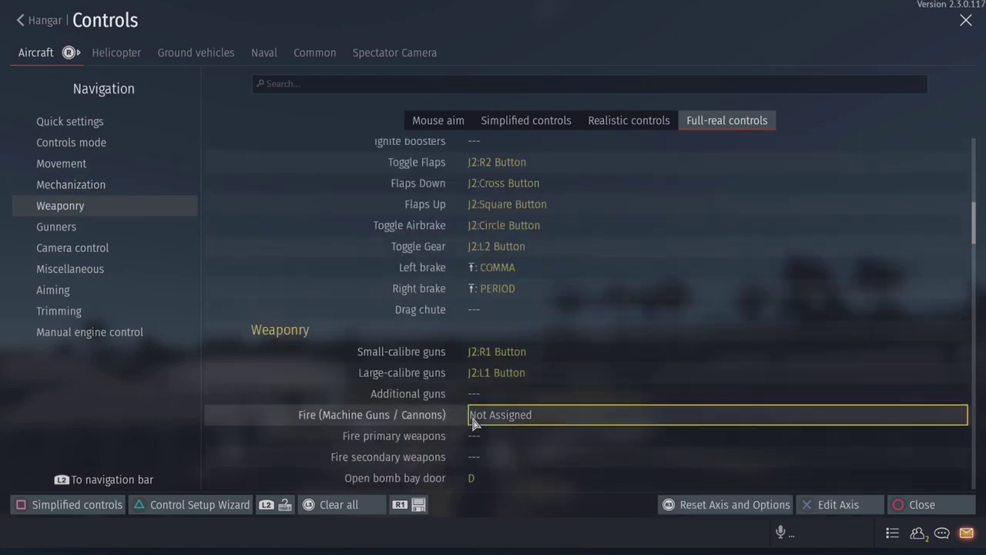
pyautogui.scroll(-6, 472, 416)
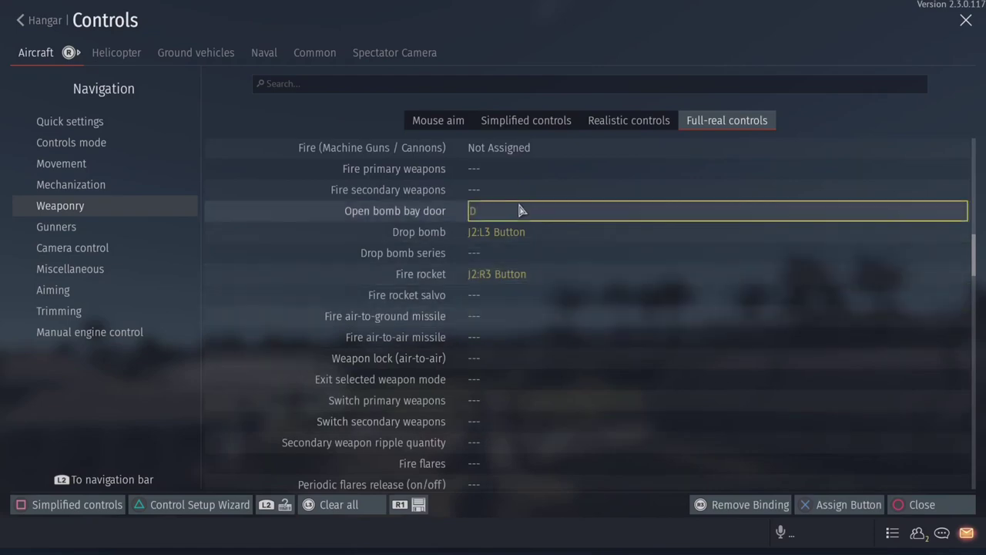
pyautogui.scroll(-3, 508, 211)
pyautogui.scroll(-13, 508, 218)
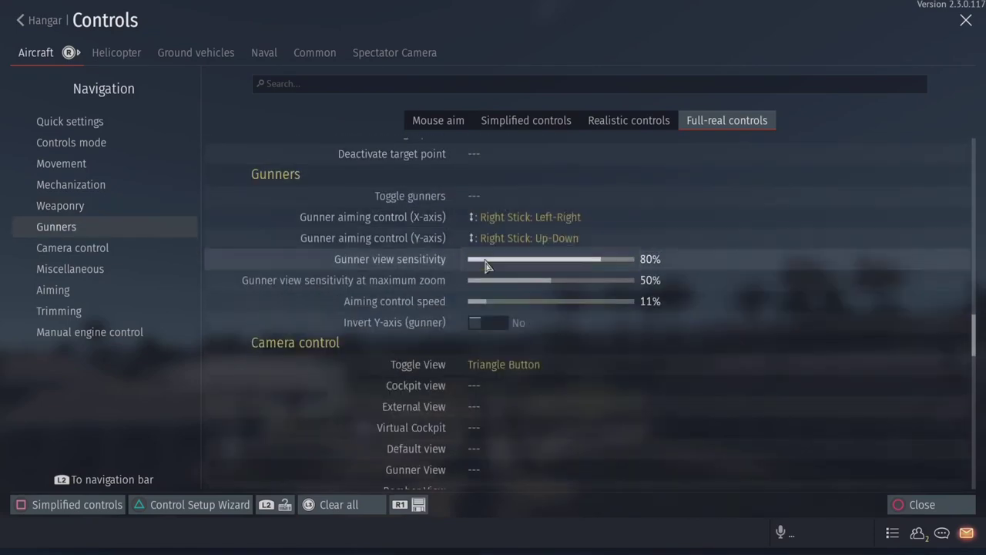
# - Examine the axis settings of View in battle - Air for both the X-axis and the Y-axis
pyautogui.scroll(-3, 485, 309)
pyautogui.scroll(-6, 486, 307)
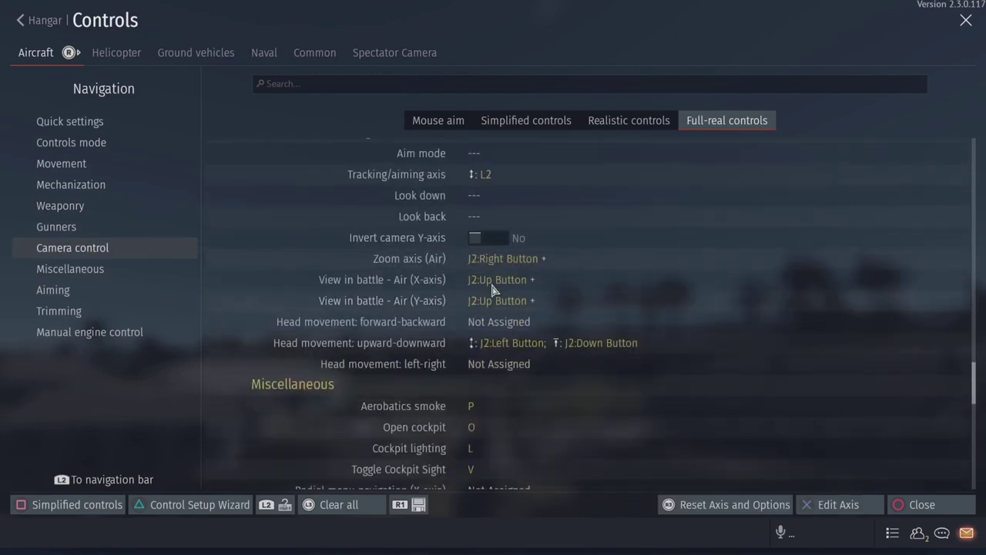
pyautogui.click(497, 280)
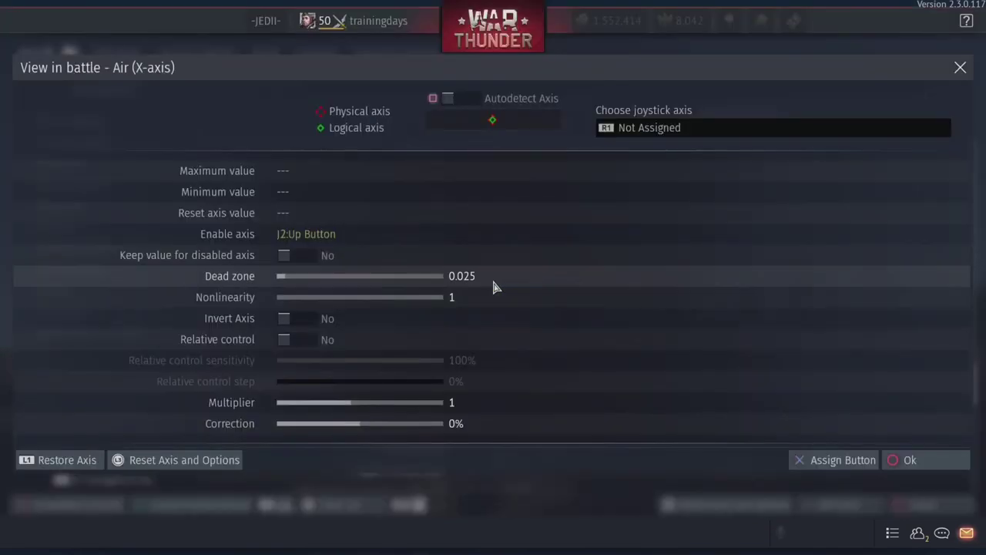
pyautogui.press('Escape')
pyautogui.click(493, 300)
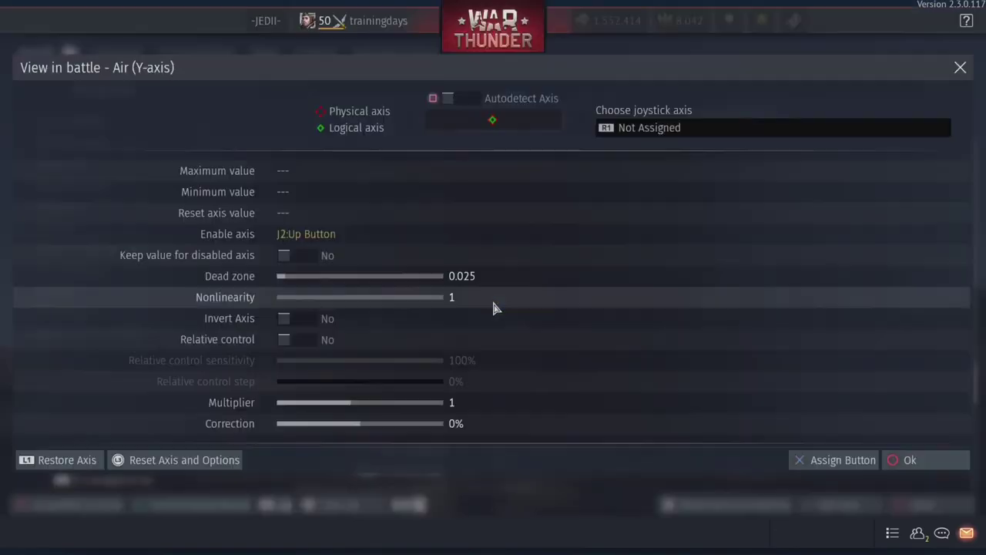
pyautogui.press('Escape')
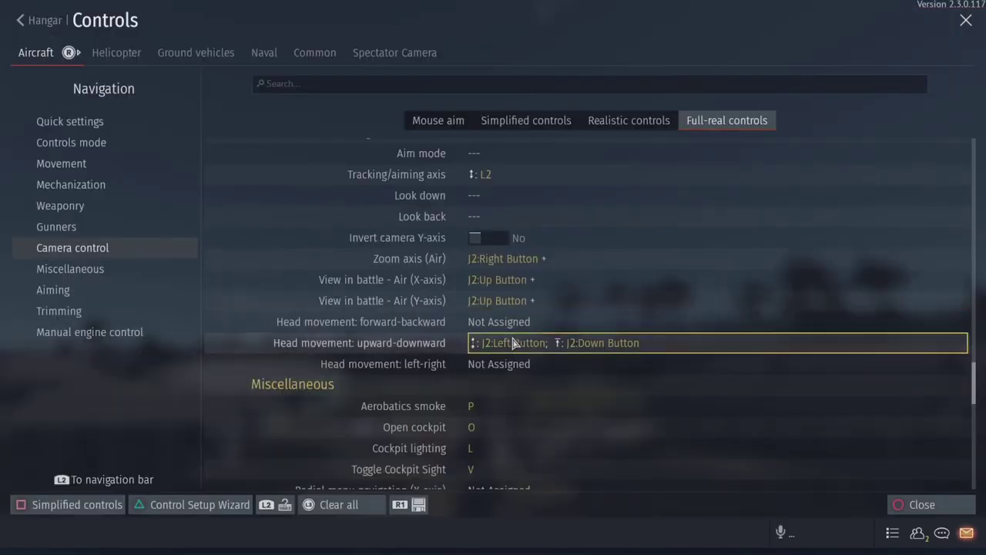
# - Inspect the axis settings of the elevator, aileron and rudder trim, including relative control and its sensitivity
pyautogui.scroll(-3, 513, 343)
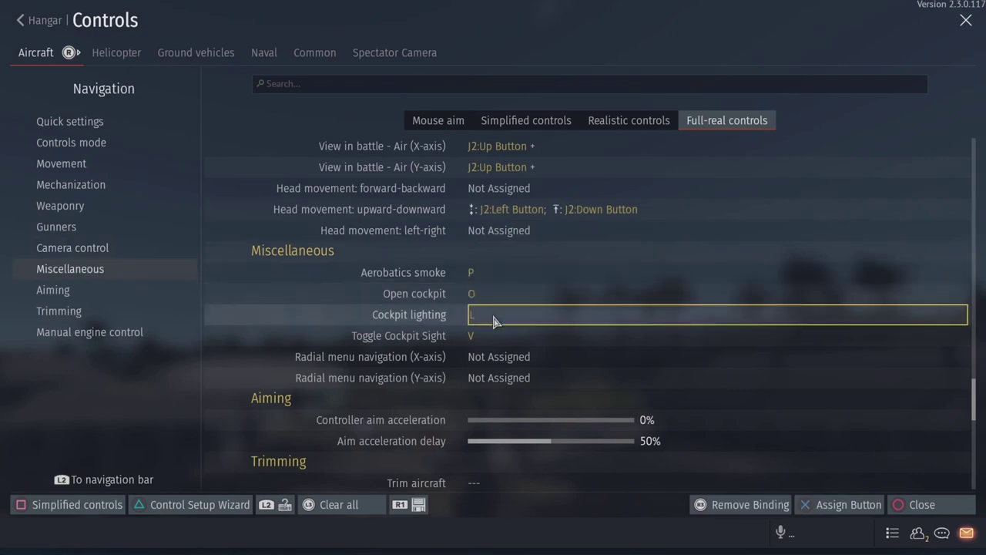
pyautogui.scroll(-5, 493, 341)
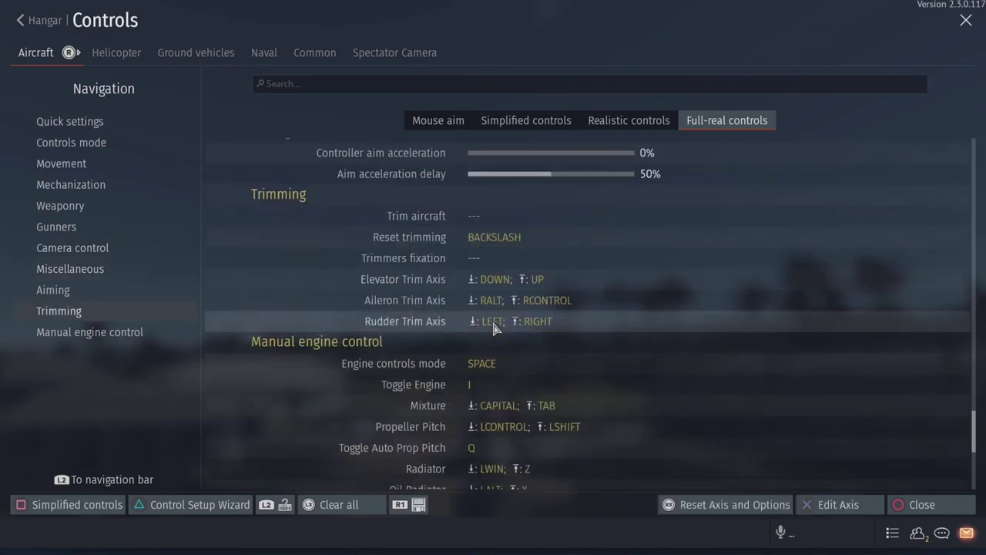
pyautogui.click(500, 282)
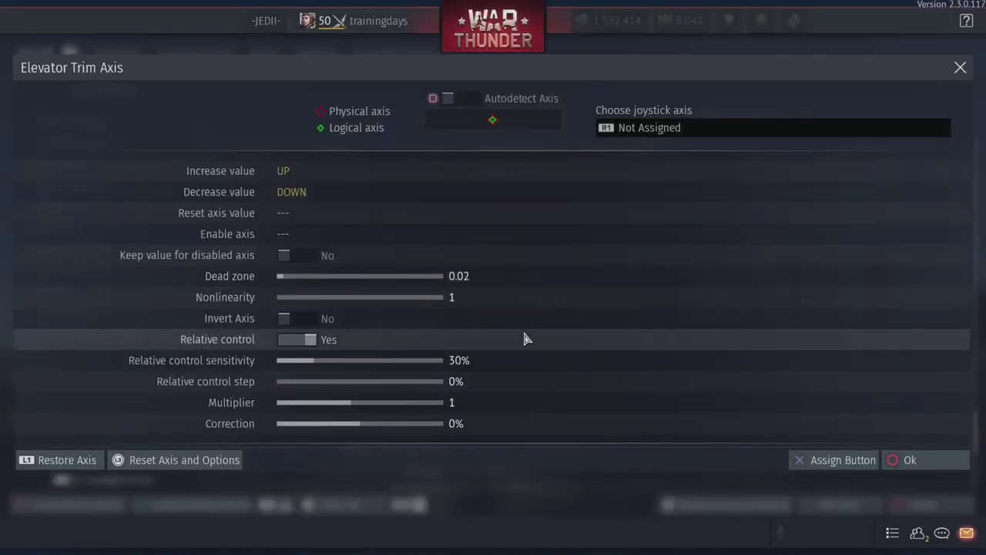
pyautogui.press('Escape')
pyautogui.click(493, 301)
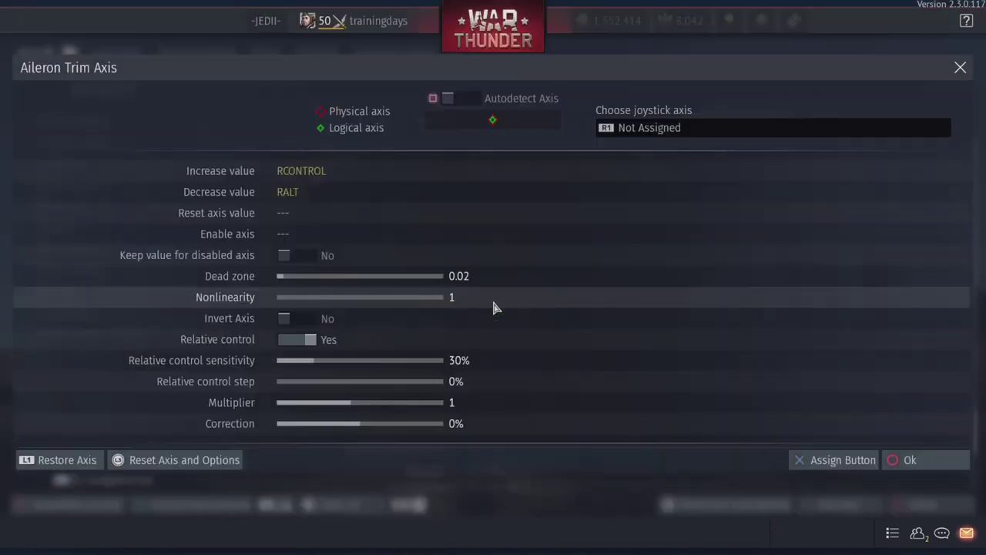
pyautogui.press('Escape')
pyautogui.click(493, 323)
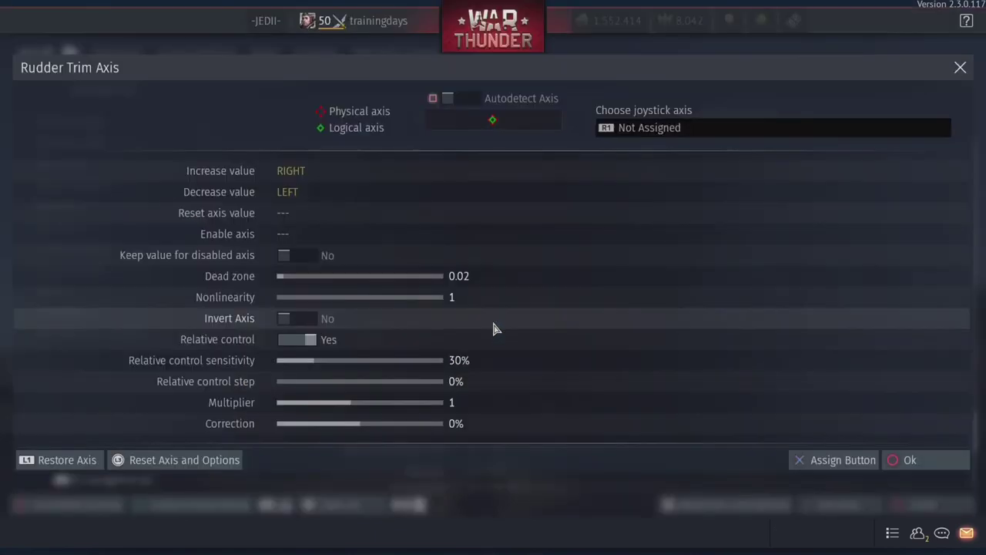
pyautogui.press('Escape')
# - Inspect the mixture, propeller pitch and radiator axis settings and review the remaining manual engine control bindings
pyautogui.scroll(-3, 553, 364)
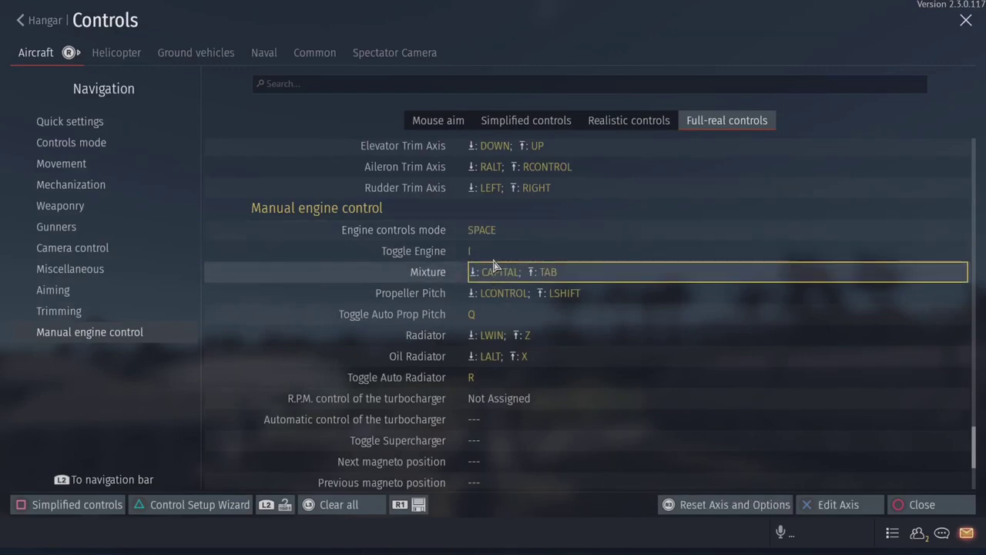
pyautogui.click(495, 276)
pyautogui.press('Escape')
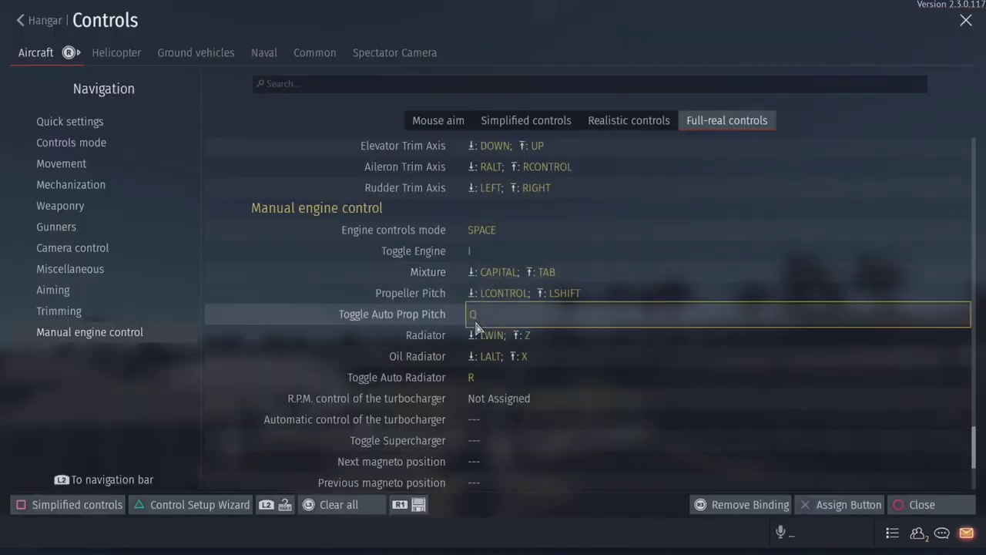
pyautogui.click(496, 292)
pyautogui.press('Escape')
pyautogui.press('Down')
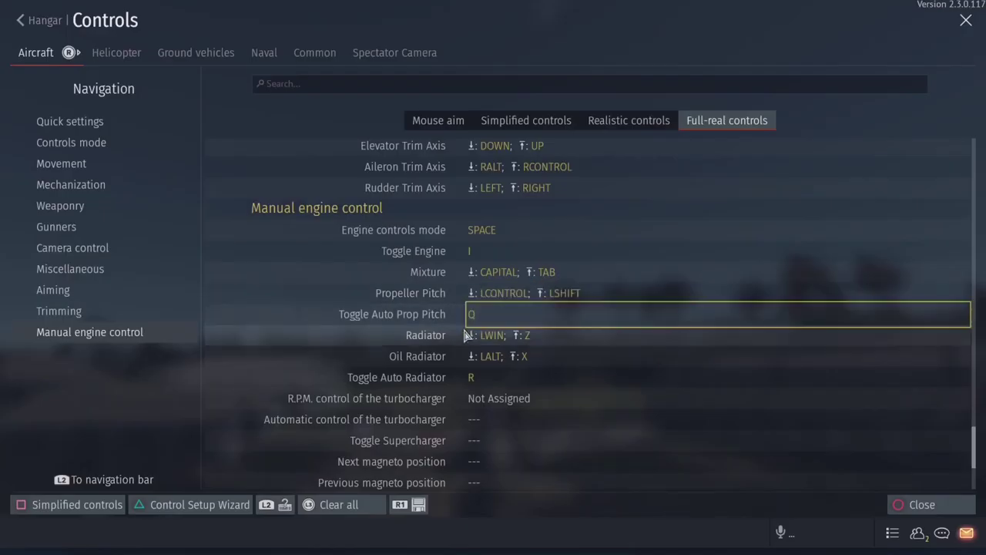
pyautogui.press('Down')
pyautogui.press('Return')
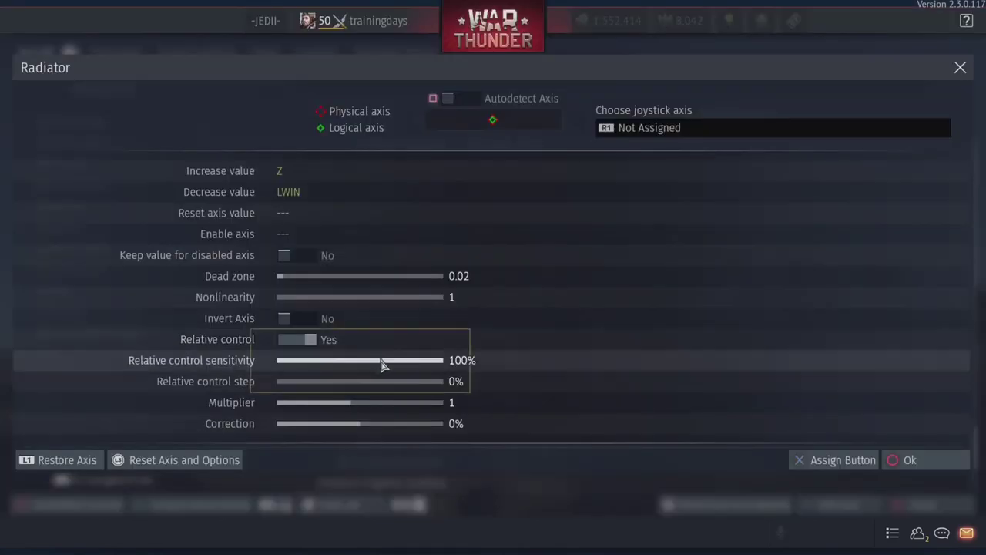
pyautogui.press('Escape')
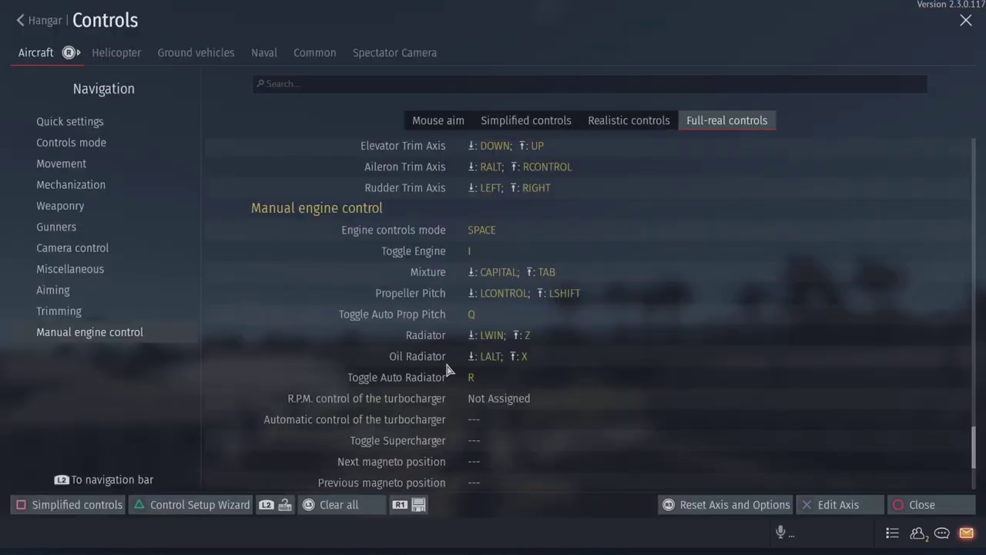
pyautogui.scroll(-3, 446, 364)
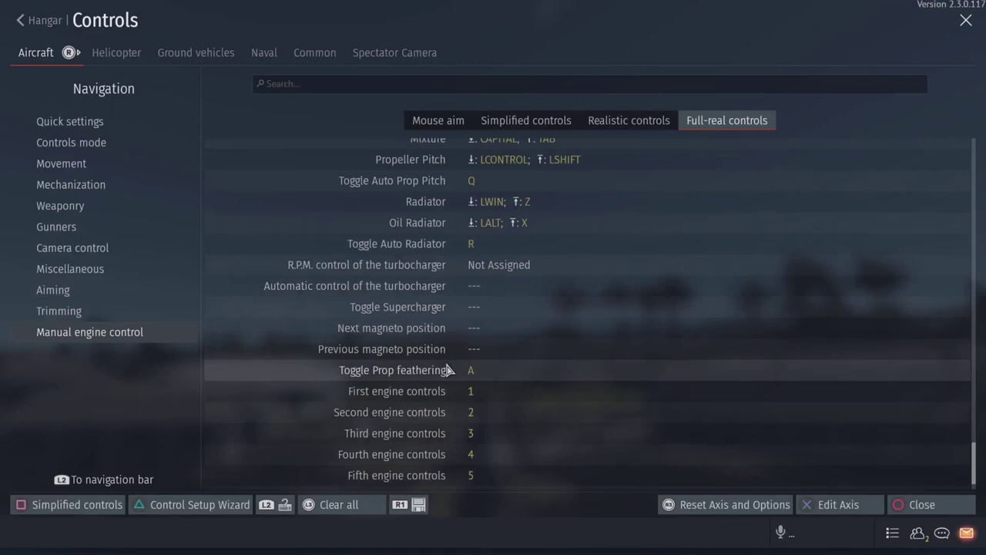
pyautogui.scroll(-1, 449, 370)
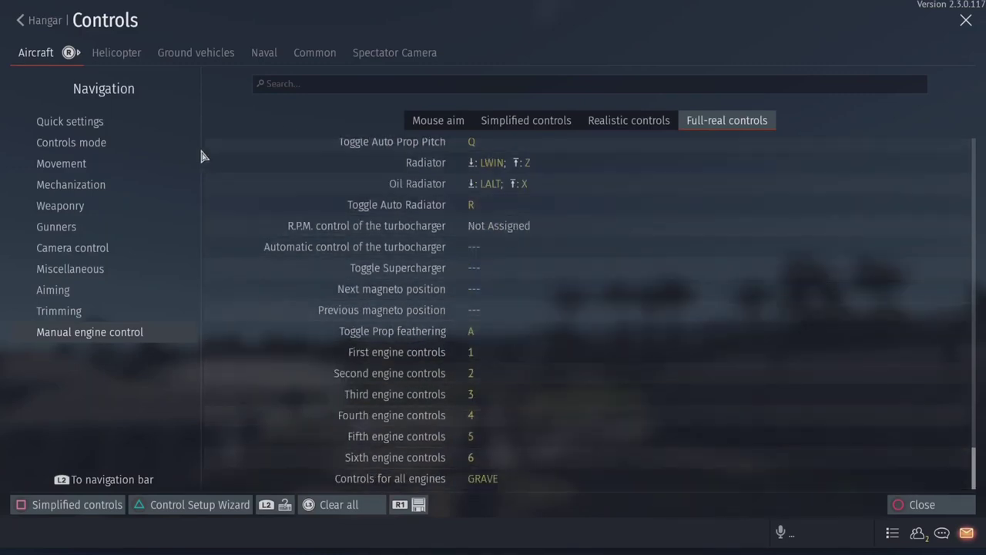
# - Open the common control settings and review the basic, artillery strike and interface bindings
pyautogui.click(315, 52)
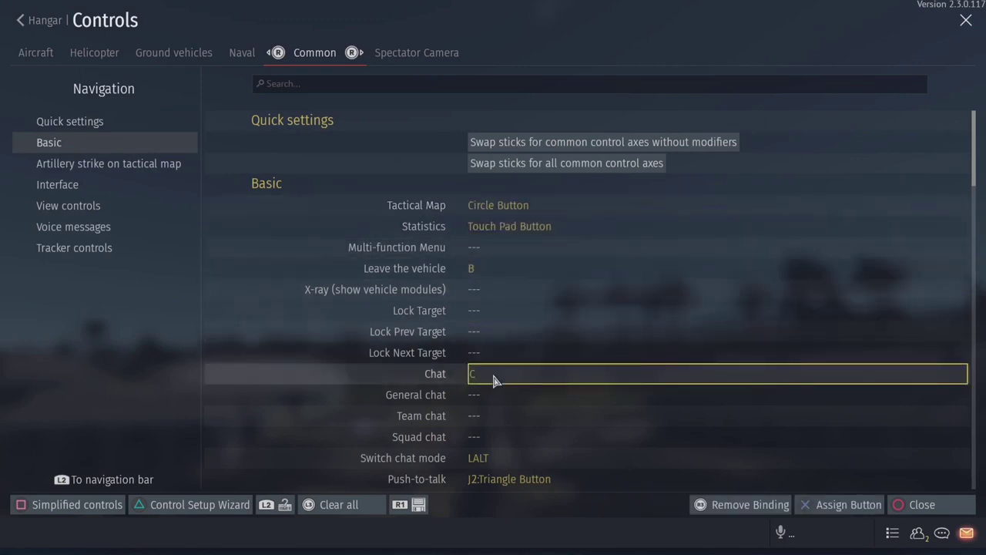
pyautogui.scroll(-1, 493, 378)
pyautogui.scroll(-1, 493, 378)
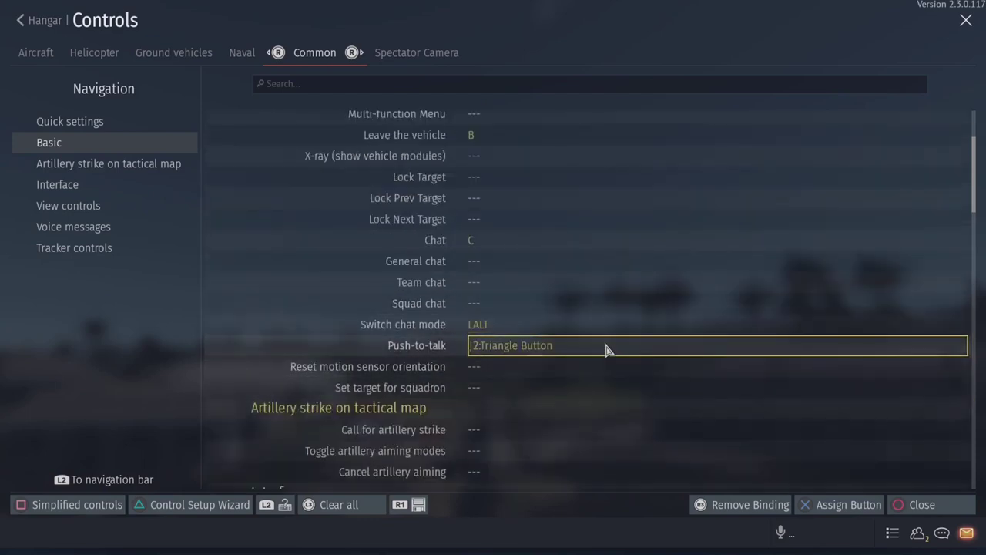
pyautogui.scroll(-2, 605, 349)
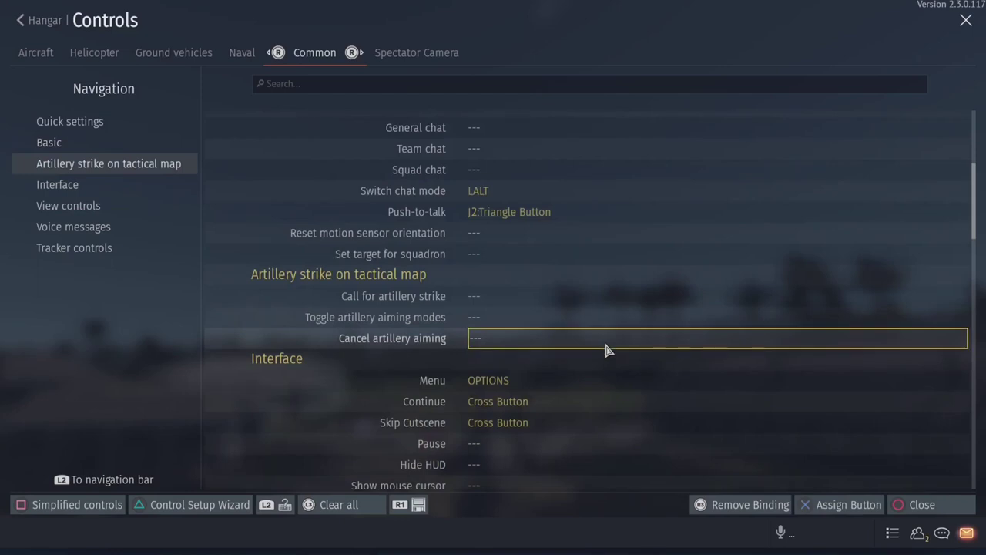
pyautogui.scroll(-2, 604, 341)
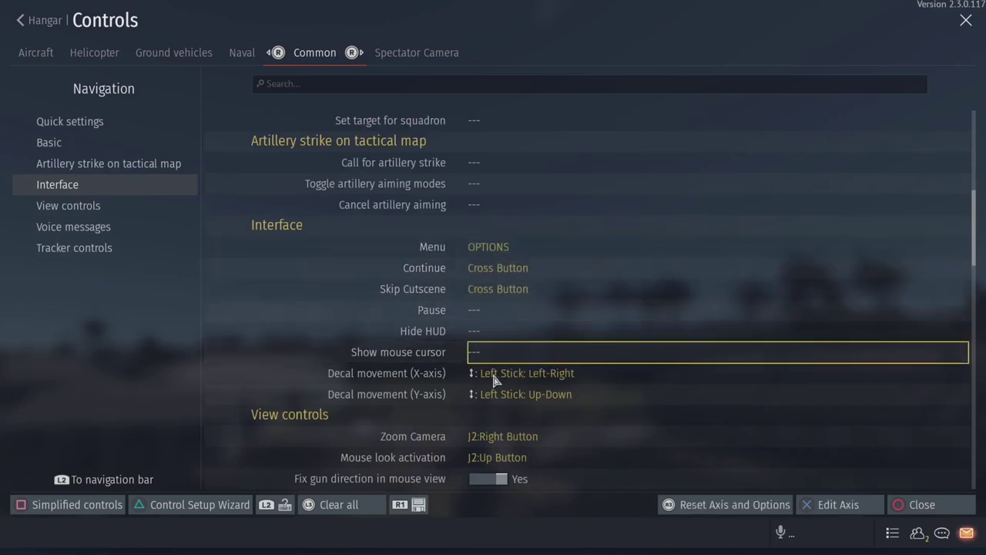
pyautogui.scroll(-2, 485, 474)
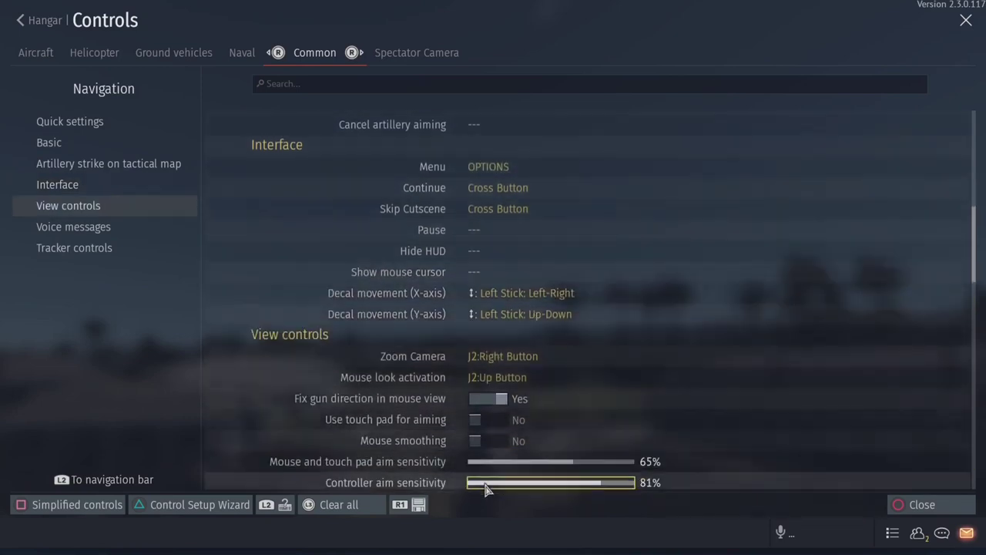
# - Review the common view control sensitivities and the quick radio message key assignments
pyautogui.scroll(-2, 494, 359)
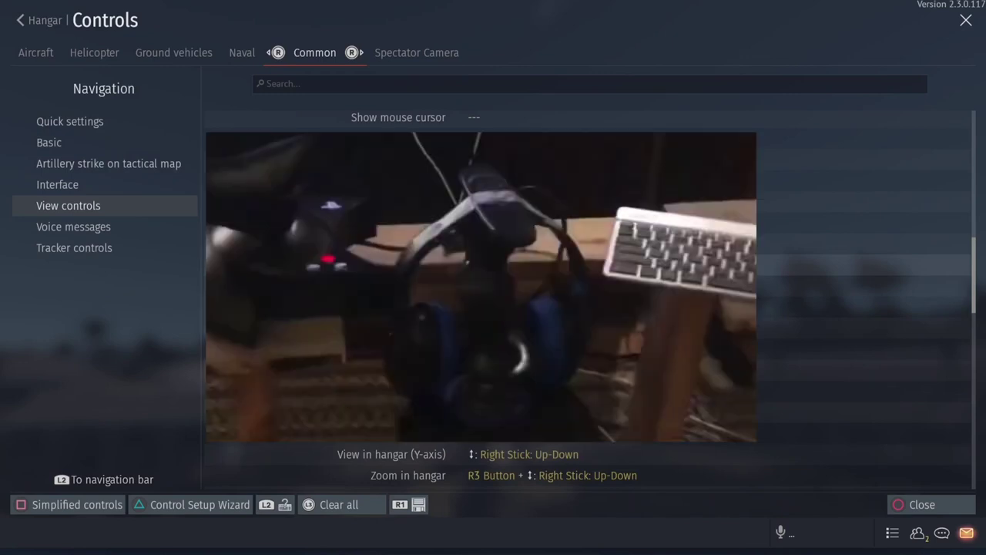
pyautogui.scroll(2, 493, 293)
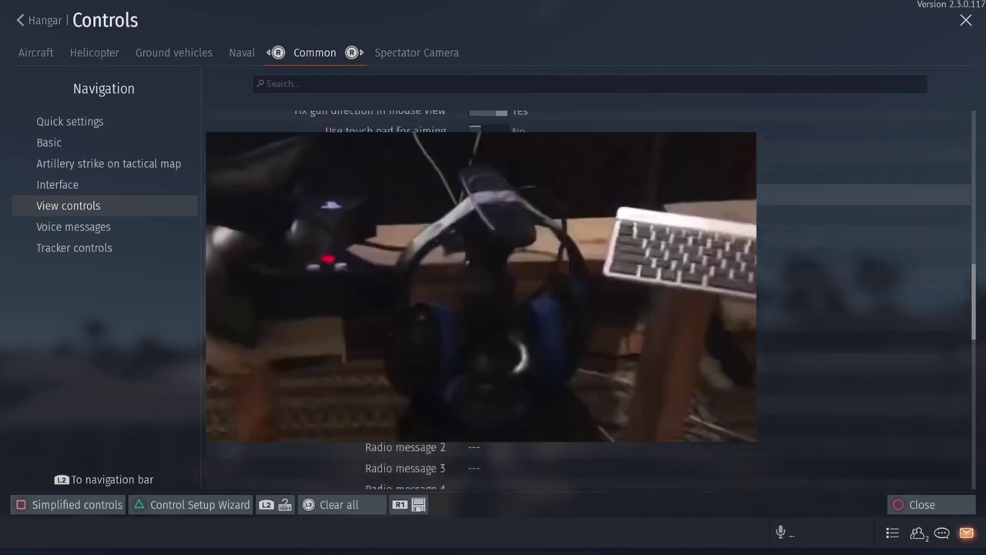
pyautogui.scroll(-2, 497, 281)
pyautogui.scroll(2, 493, 193)
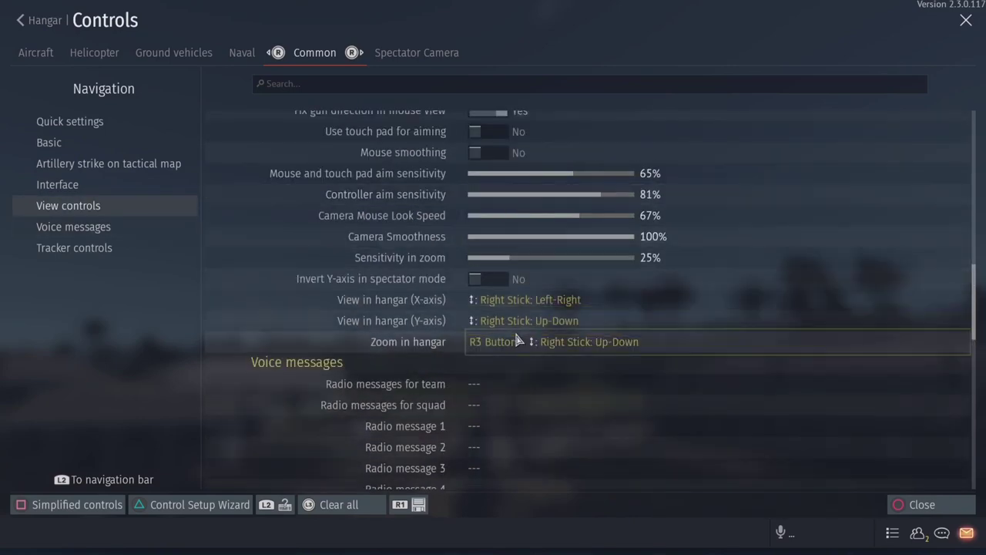
pyautogui.scroll(-7, 516, 324)
pyautogui.scroll(-4, 505, 282)
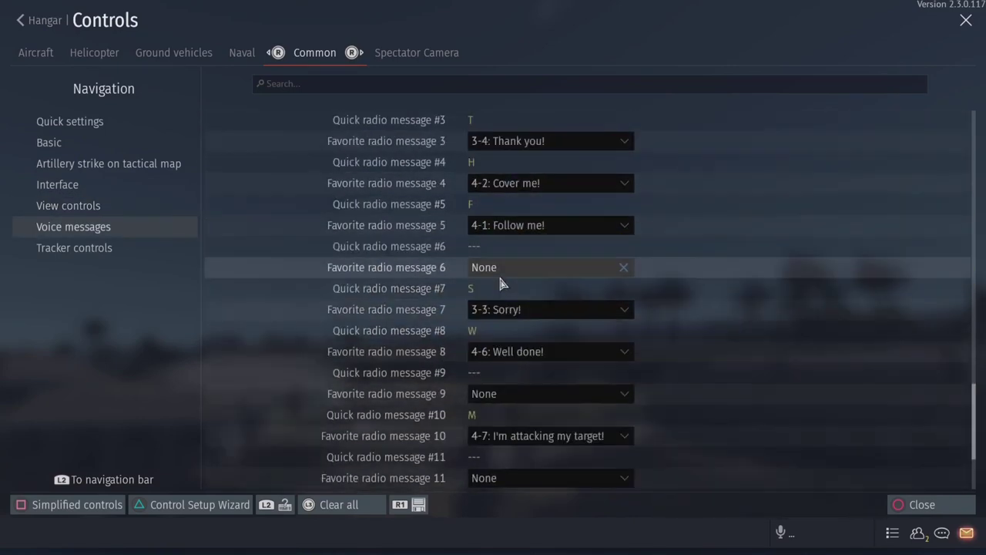
pyautogui.scroll(18, 377, 278)
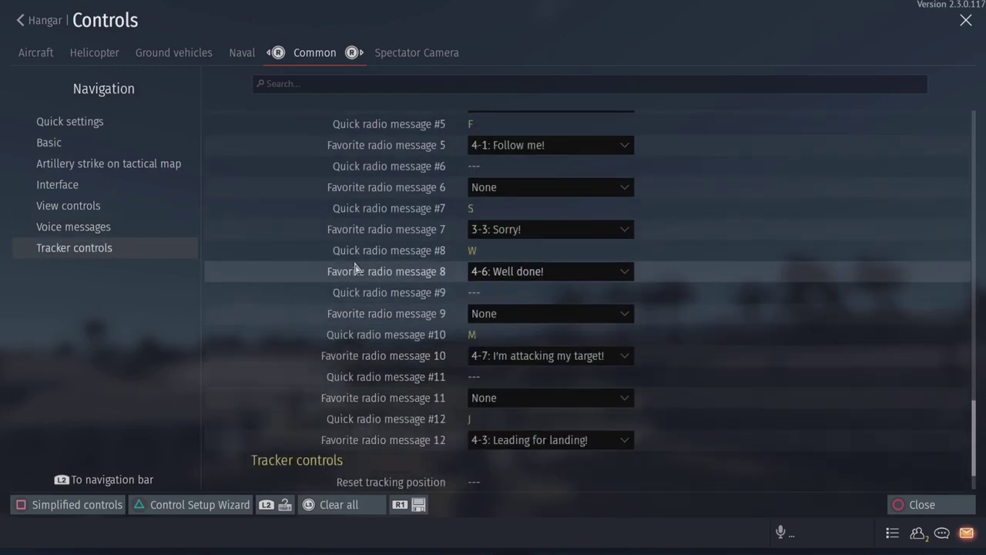
# - Review the common view control settings, including the zoom camera and mouse look activation bindings
pyautogui.scroll(8, 371, 269)
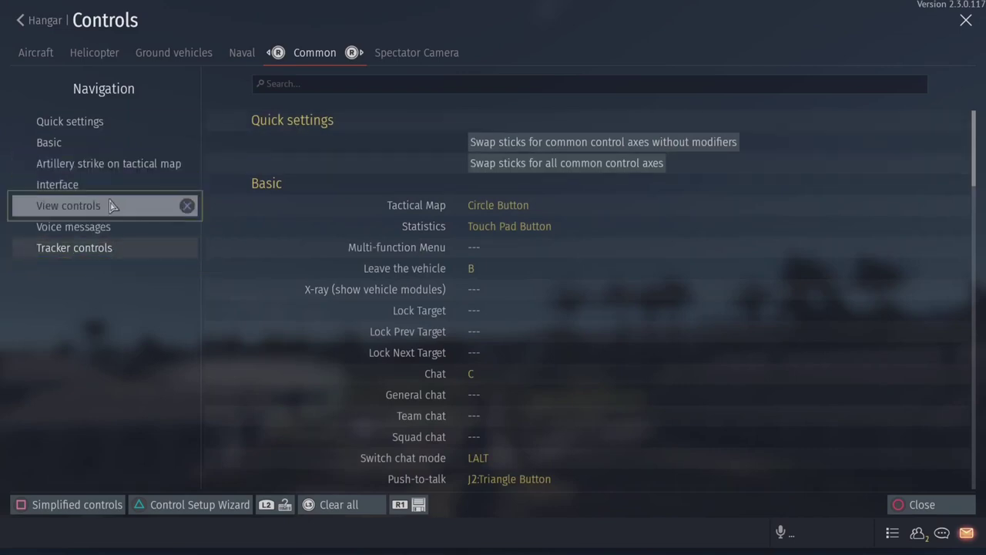
pyautogui.click(49, 207)
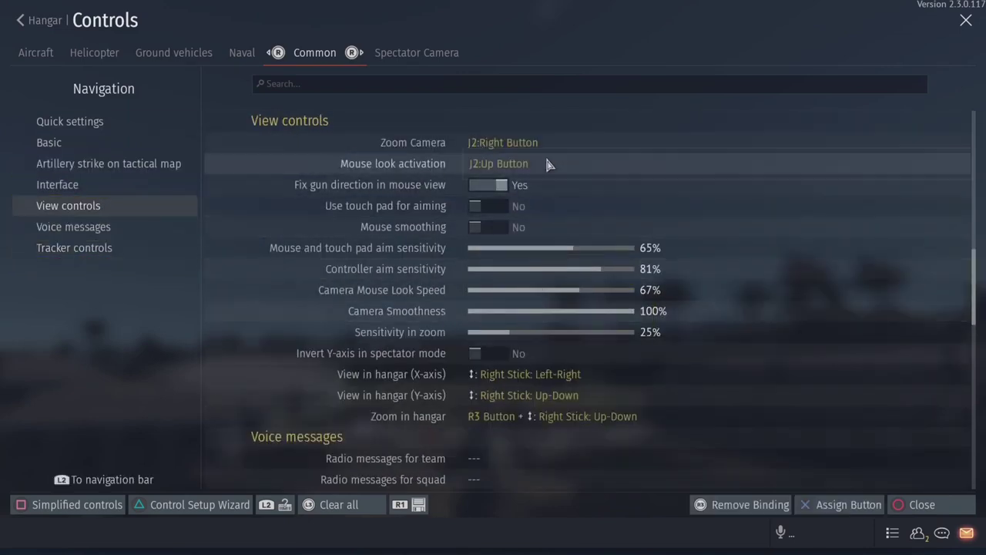
pyautogui.click(565, 151)
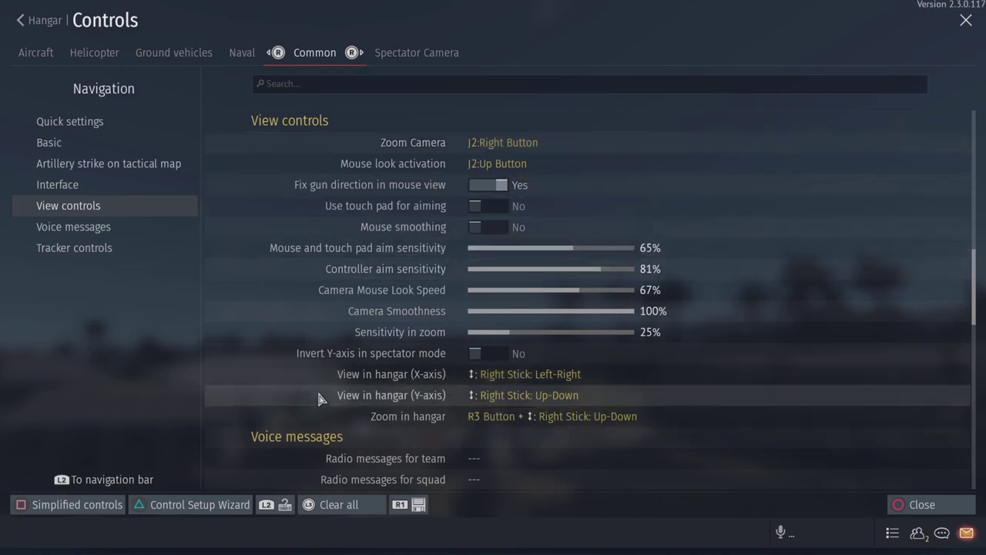
# - Inspect the aircraft camera control axis settings for View in battle - Air on the X-axis and Y-axis
pyautogui.click(36, 57)
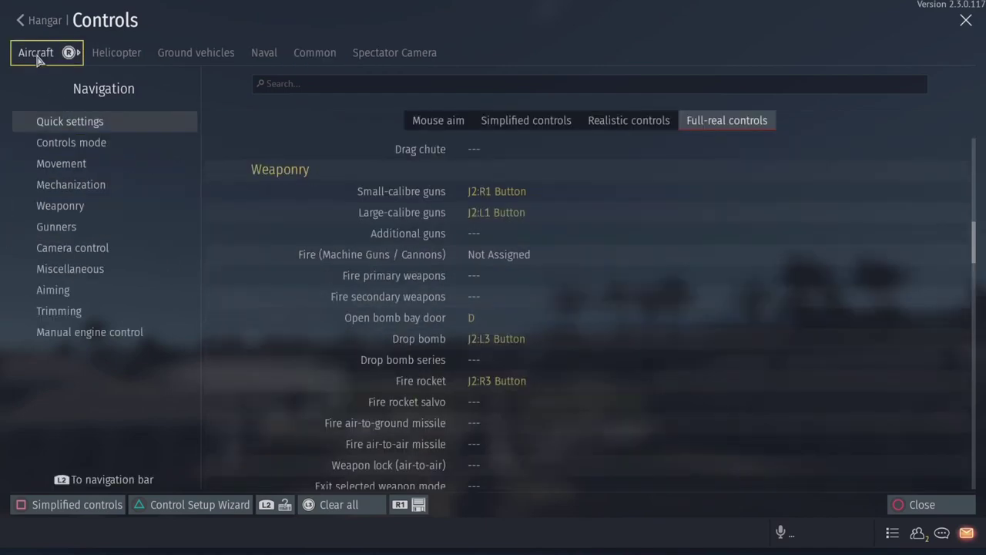
pyautogui.click(107, 226)
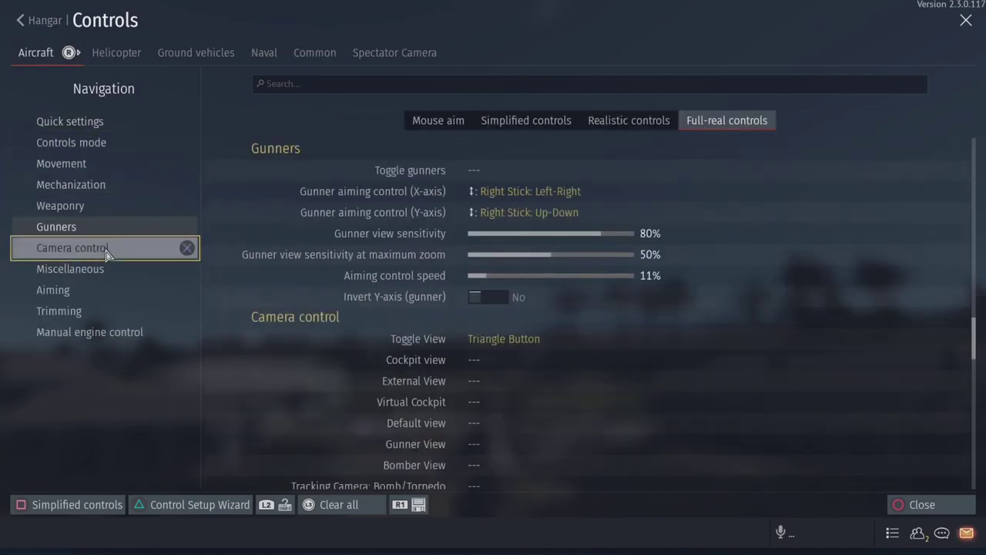
pyautogui.click(106, 248)
pyautogui.scroll(-5, 360, 223)
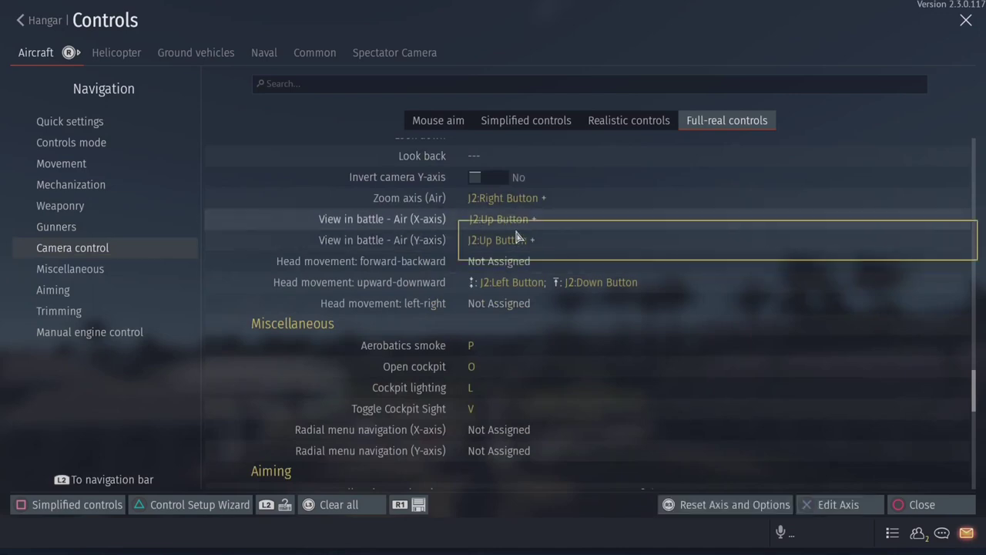
pyautogui.click(544, 228)
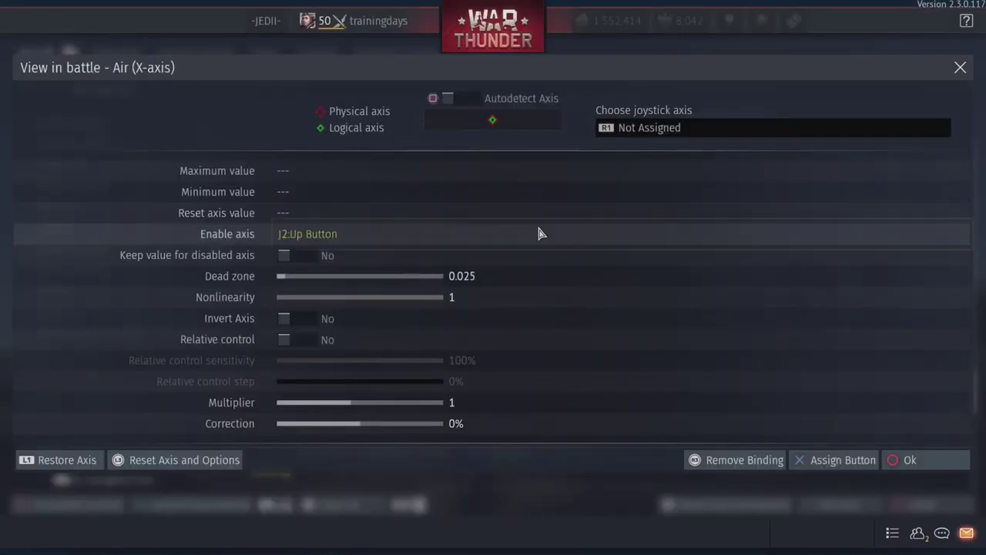
pyautogui.press('Escape')
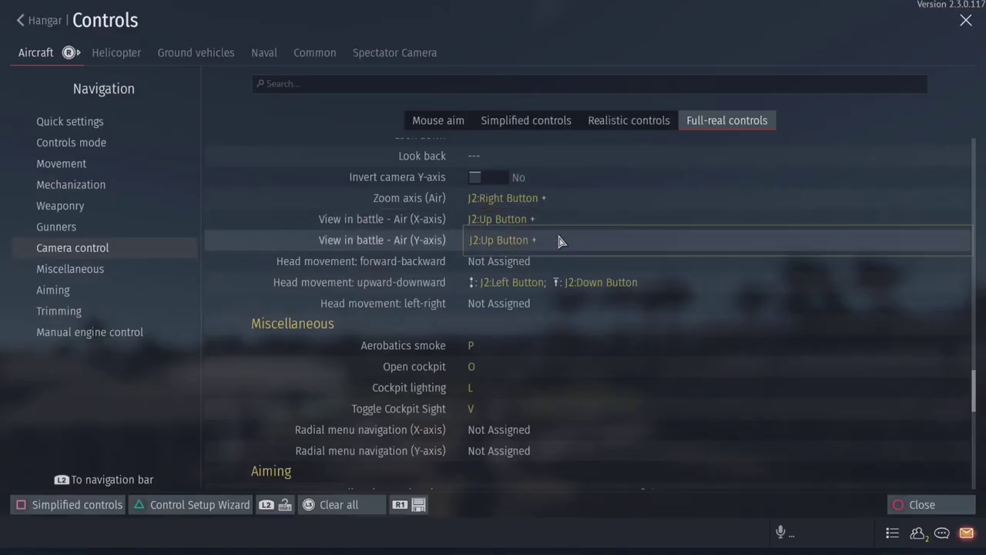
pyautogui.click(561, 241)
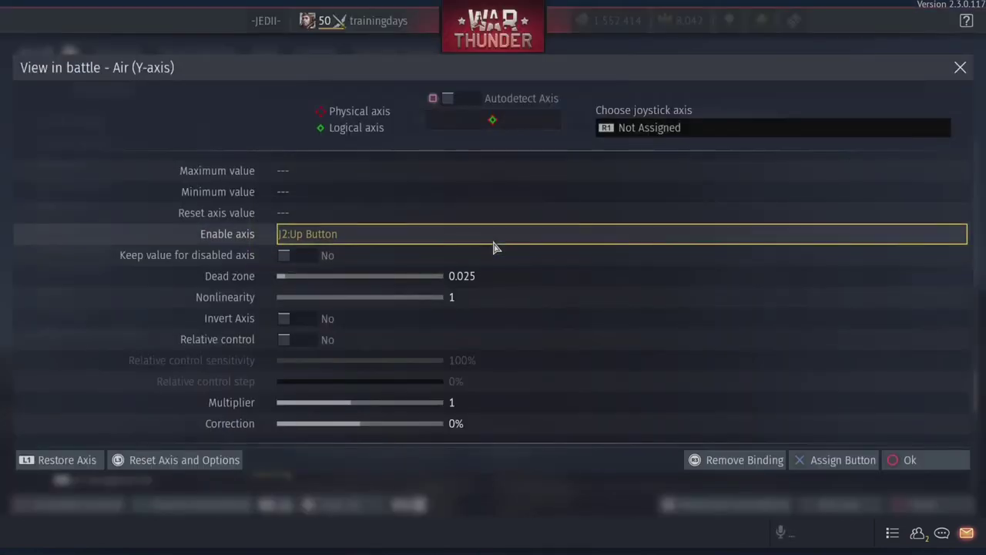
pyautogui.press('Escape')
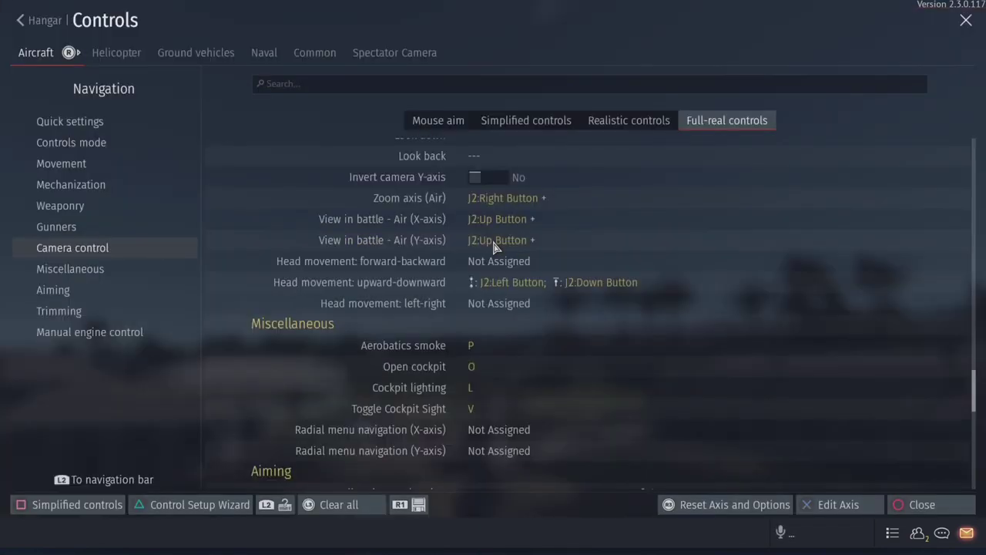
# - Review the session settings for main parameters and the common, air, helicopter, ground vehicle and naval battles
pyautogui.click(105, 123)
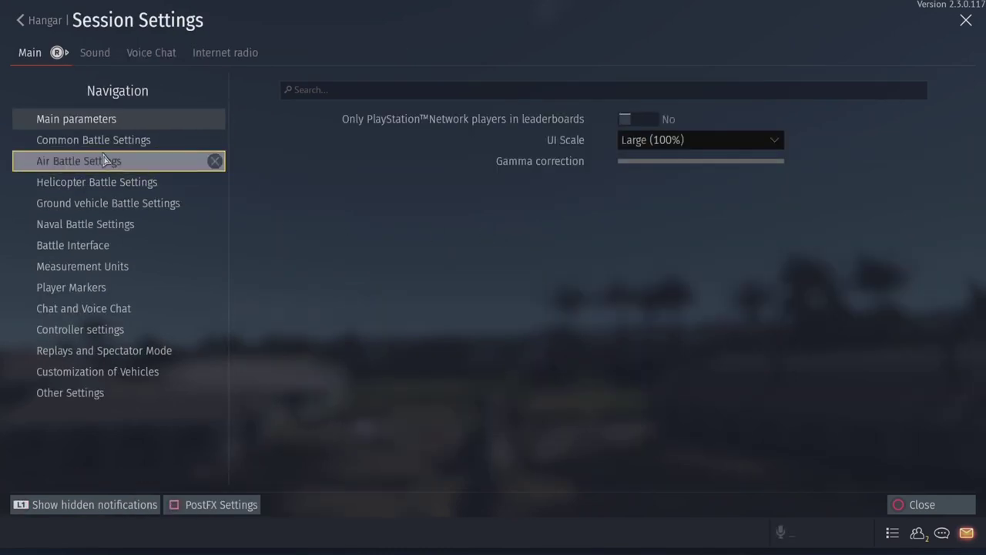
pyautogui.click(98, 145)
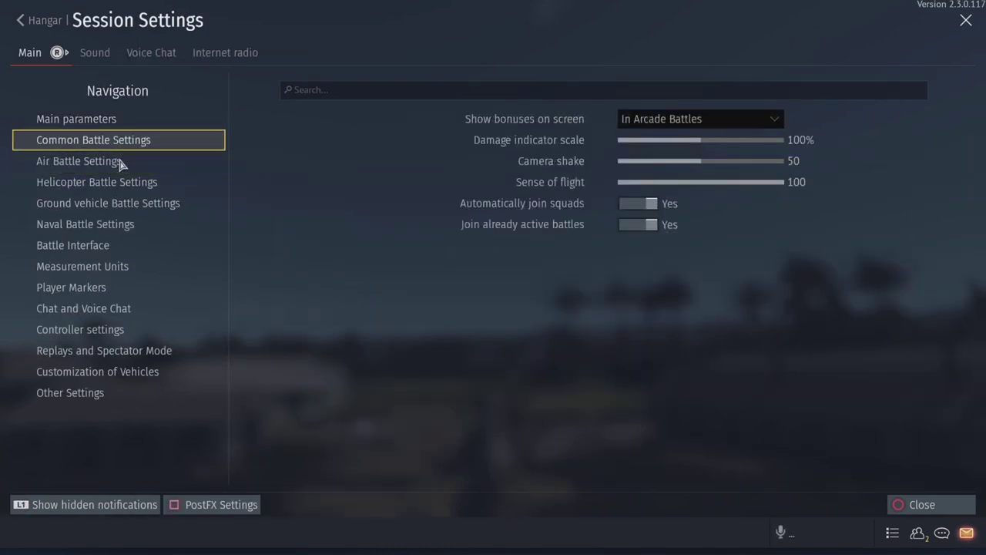
pyautogui.click(121, 165)
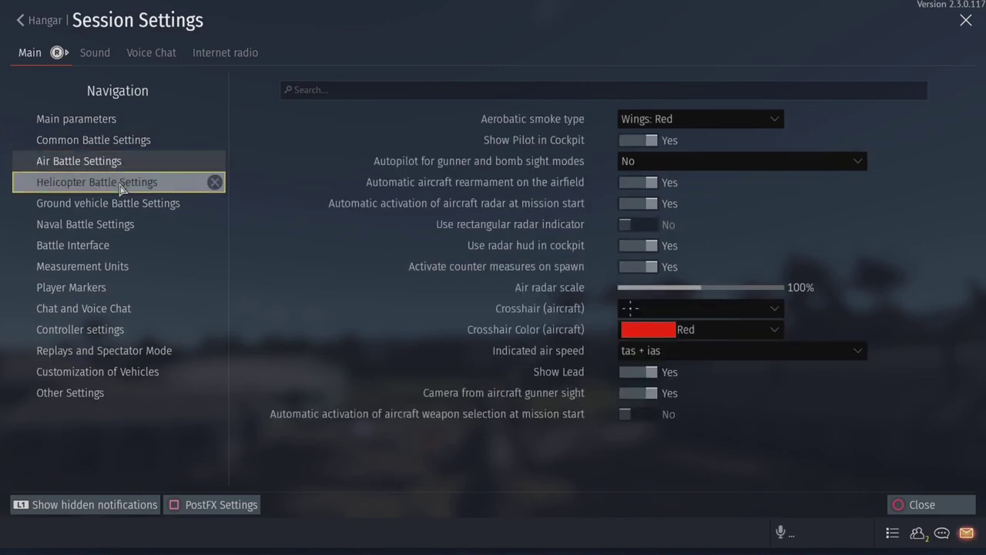
pyautogui.click(120, 185)
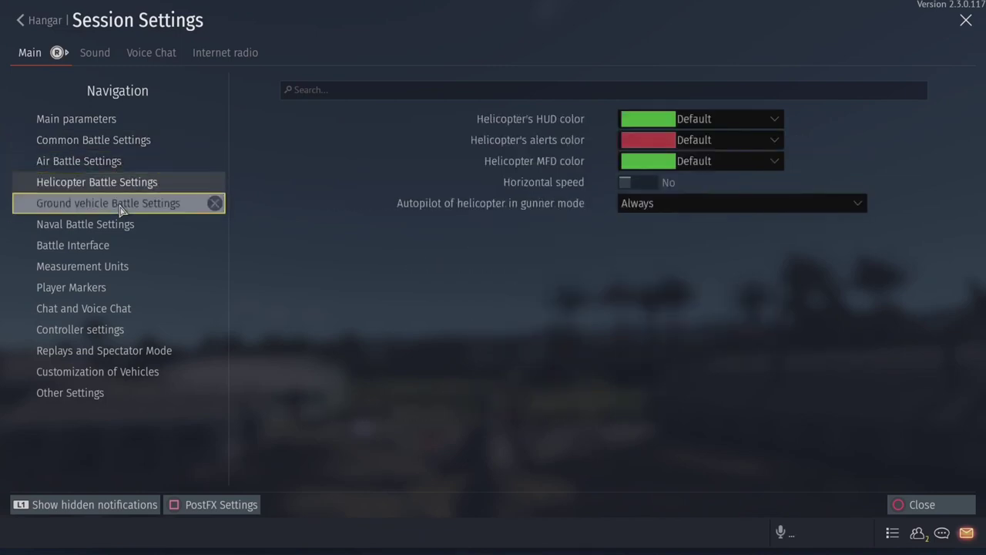
pyautogui.click(120, 206)
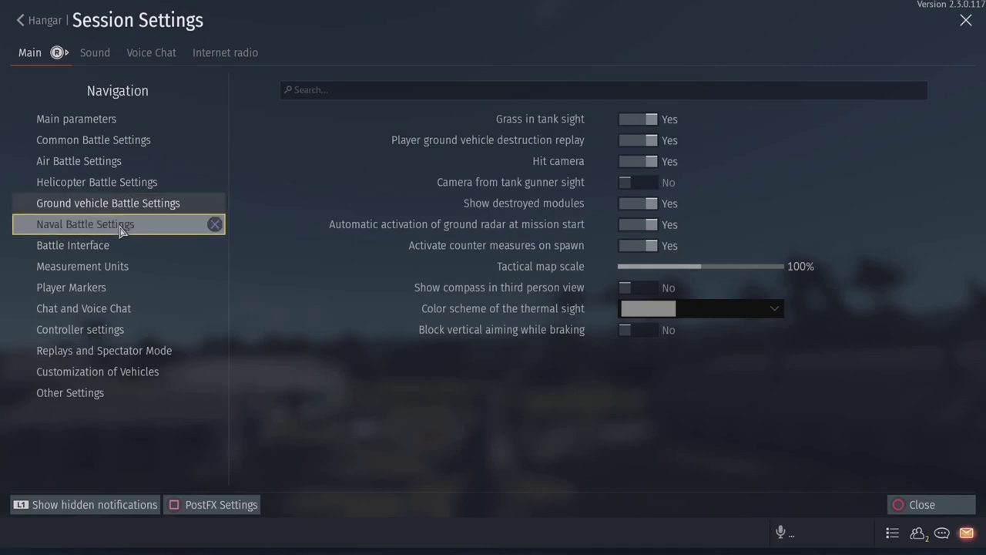
pyautogui.click(121, 229)
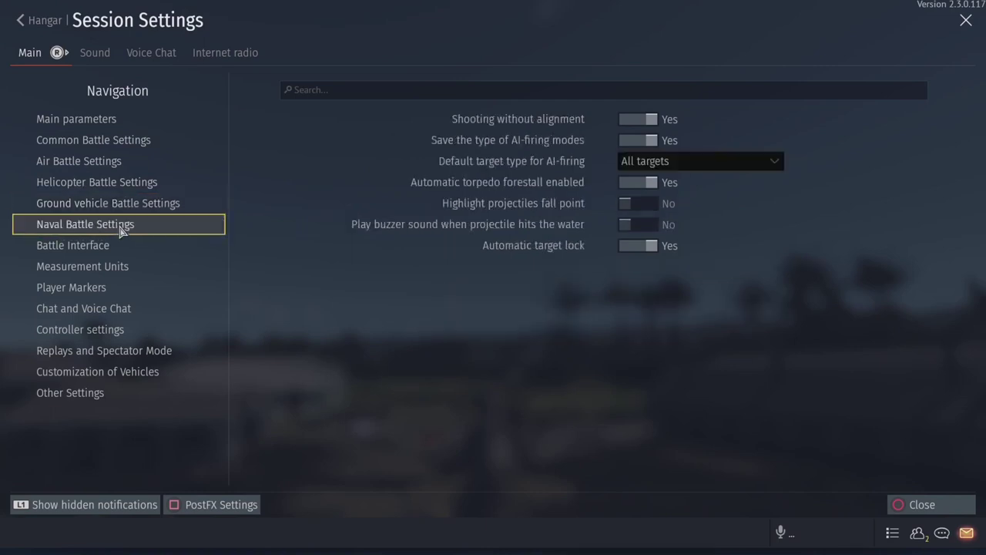
# - Review the battle interface, measurement units, player markers, chat and controller settings
pyautogui.click(121, 250)
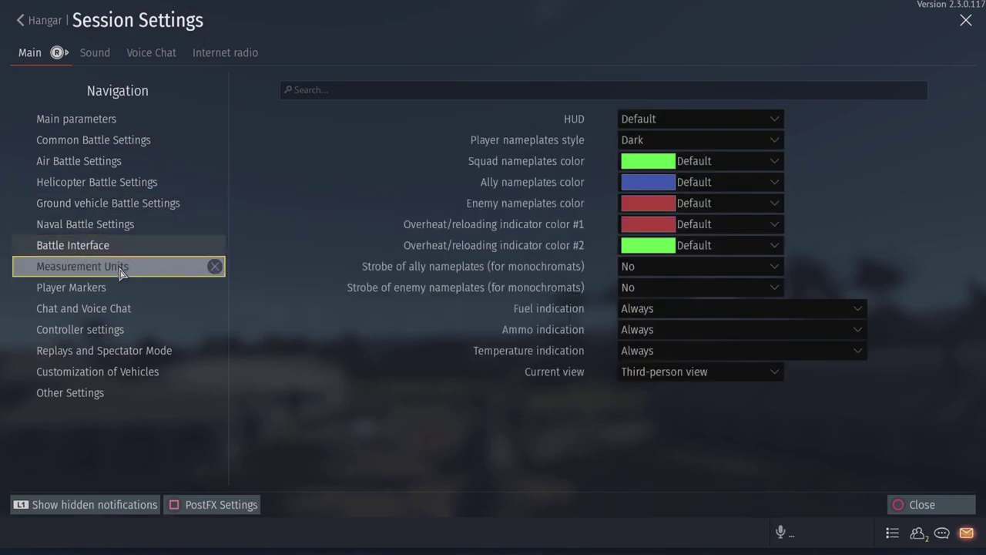
pyautogui.click(121, 271)
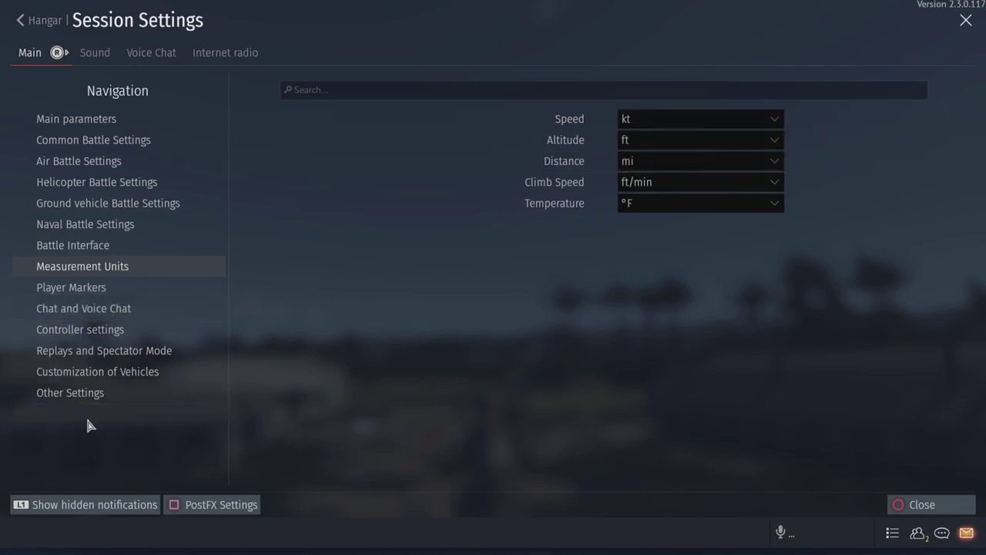
pyautogui.click(131, 289)
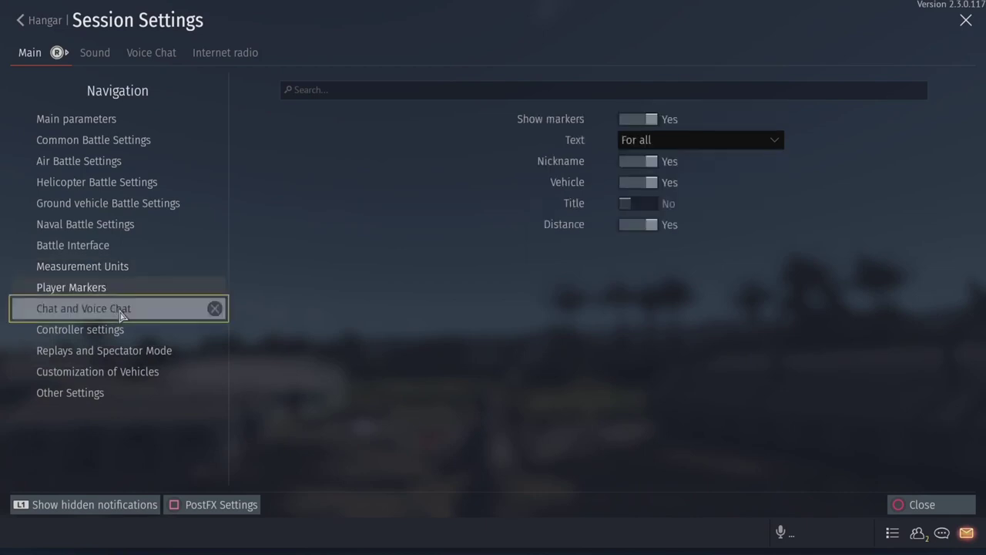
pyautogui.click(121, 312)
pyautogui.click(121, 331)
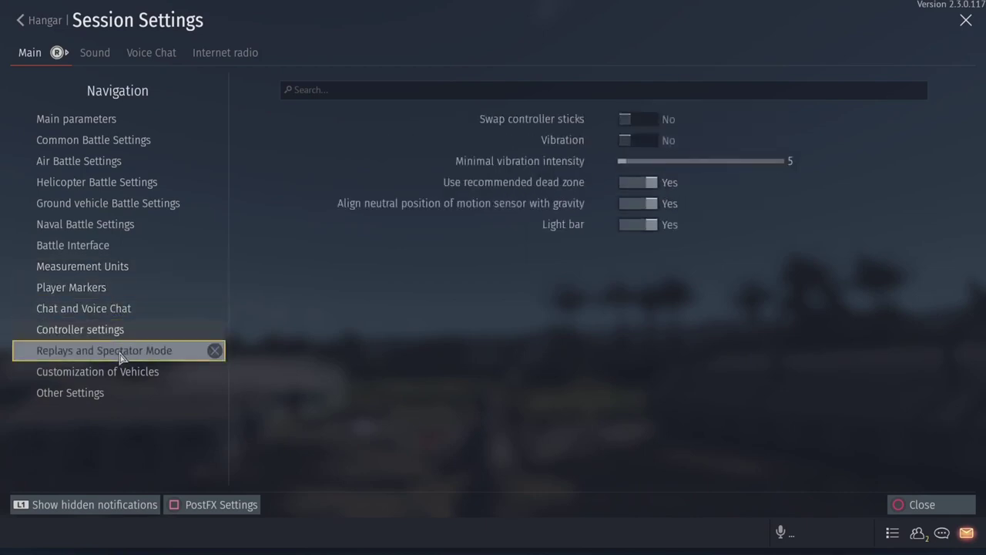
# - Review the replay and spectator mode, vehicle customization and other session settings
pyautogui.click(121, 356)
pyautogui.click(121, 375)
pyautogui.click(121, 396)
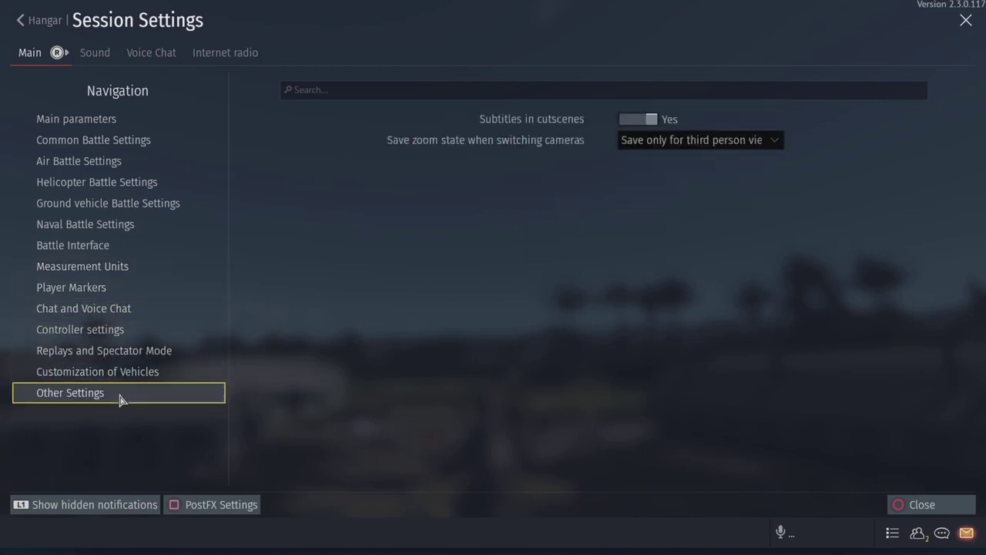
pyautogui.click(121, 376)
pyautogui.click(121, 355)
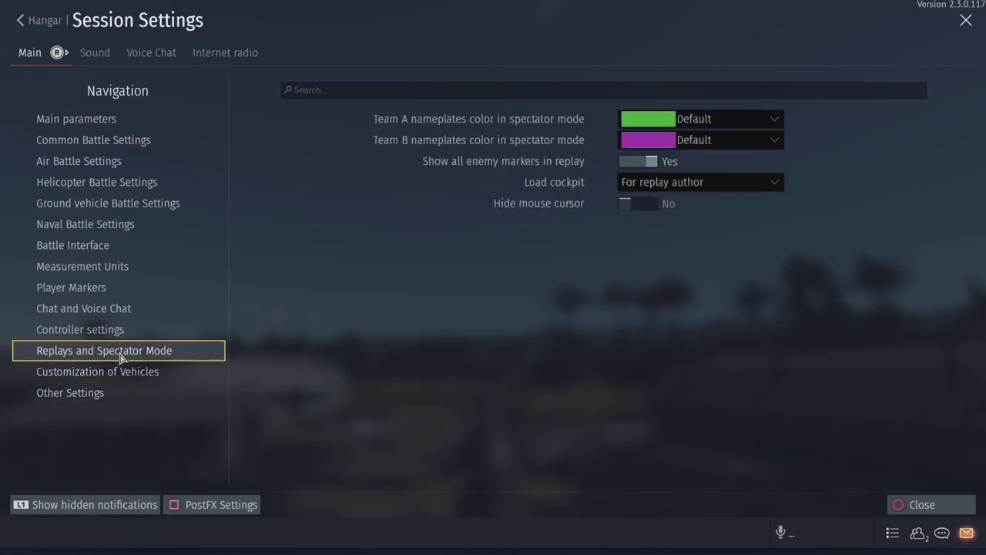
# - Review the sound, voice chat and internet radio settings and return to the main session settings
pyautogui.click(95, 54)
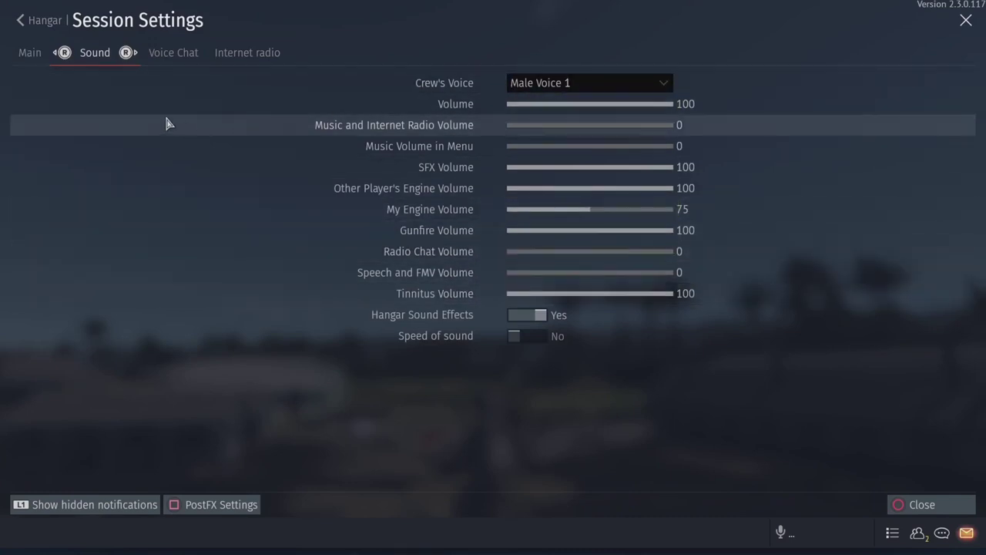
pyautogui.click(168, 55)
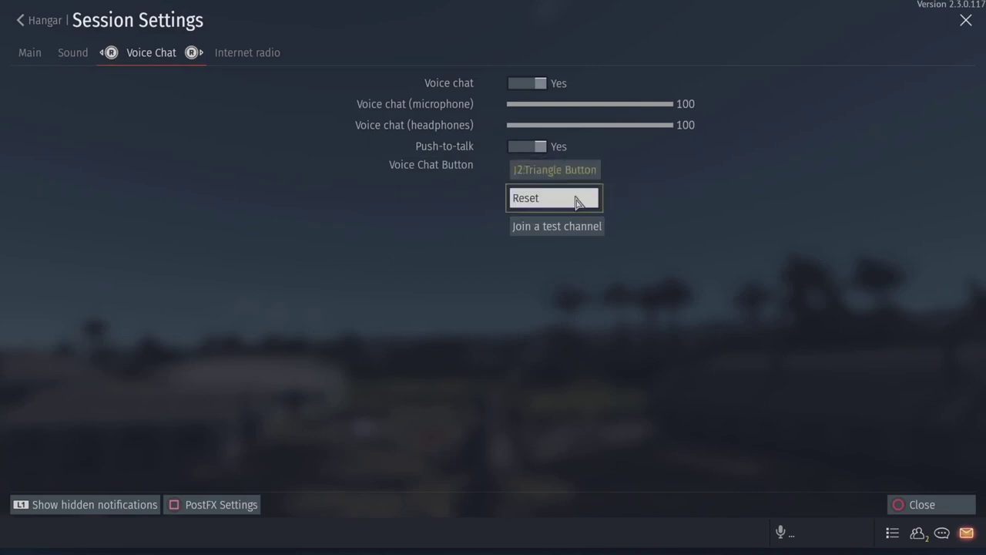
pyautogui.click(231, 53)
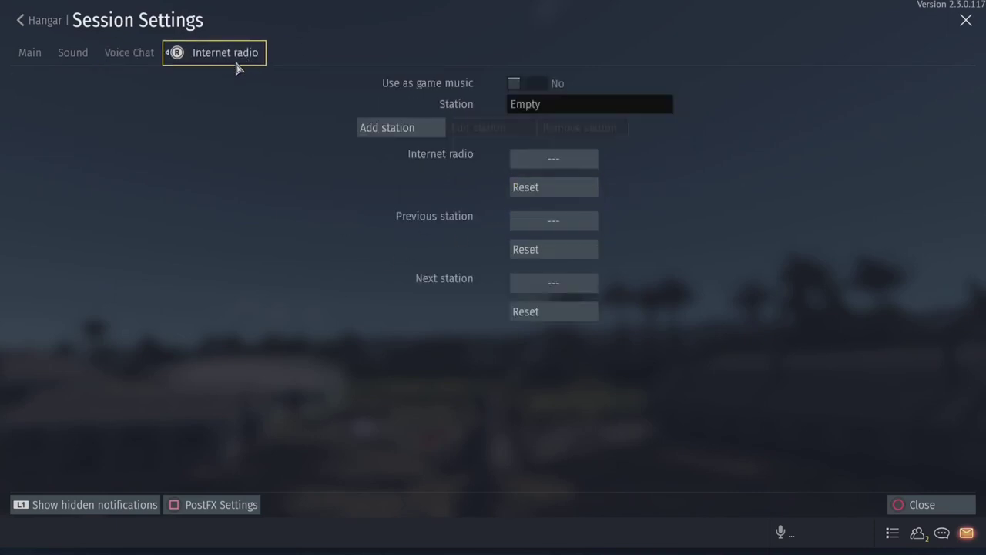
pyautogui.click(32, 55)
# - Open the PostFX settings and set the color correction to Default
pyautogui.press('Escape')
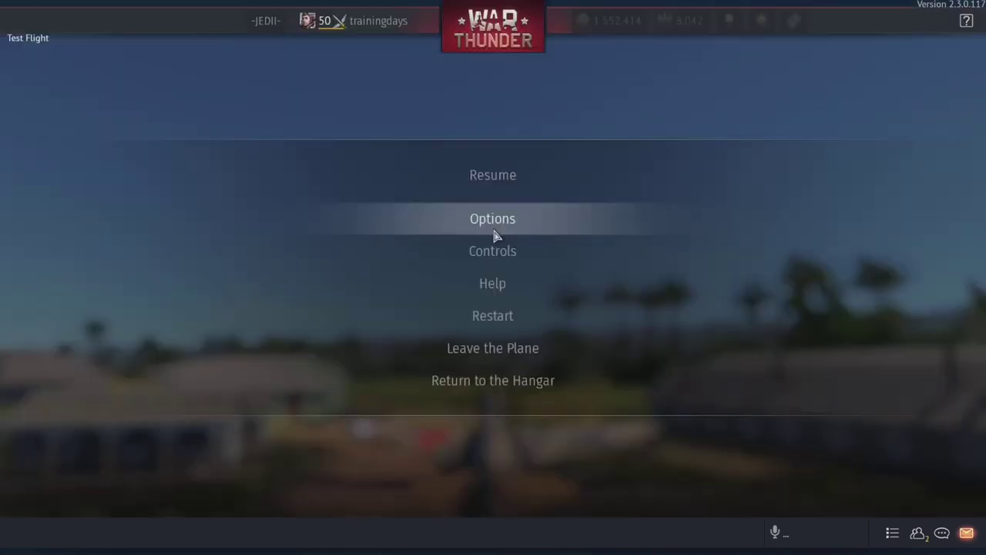
pyautogui.click(495, 231)
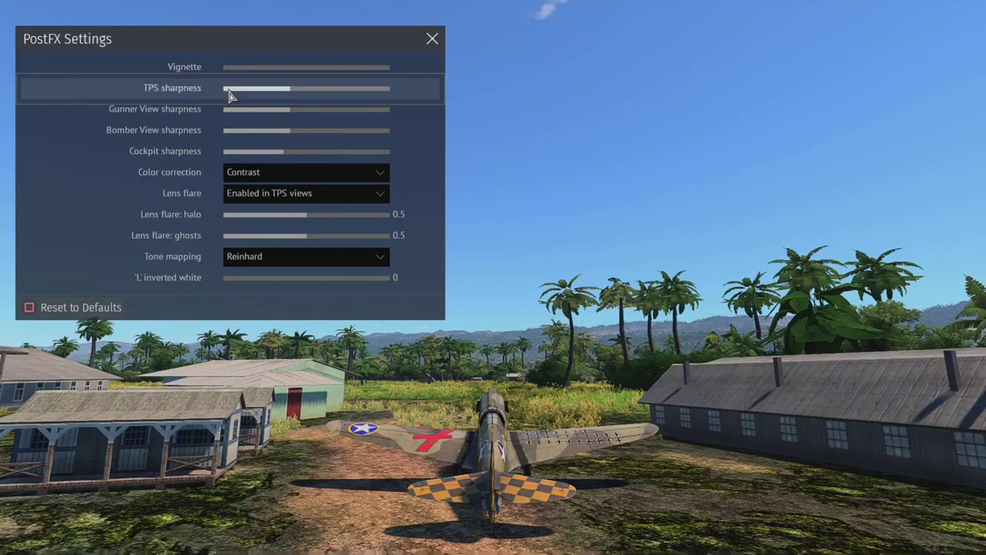
pyautogui.click(273, 194)
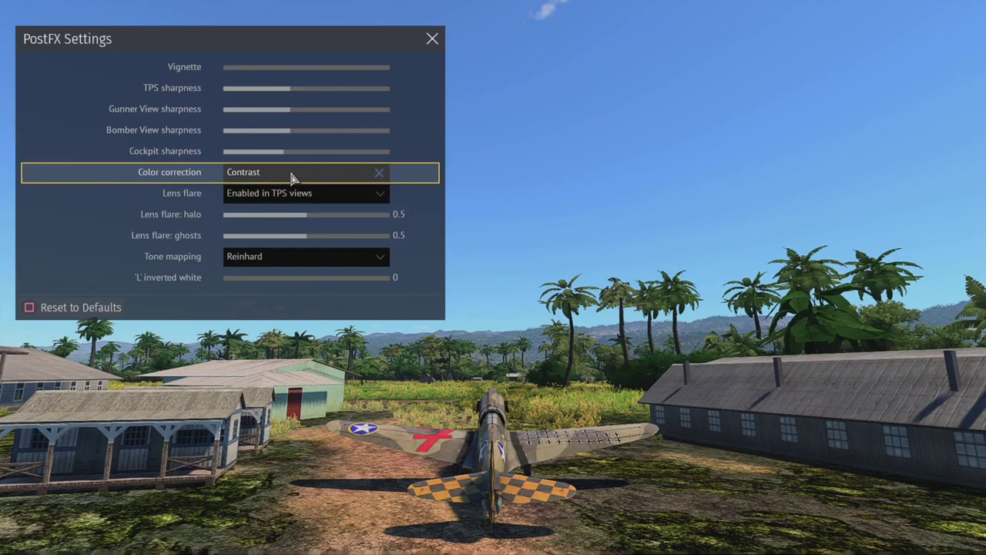
pyautogui.click(291, 174)
pyautogui.click(308, 192)
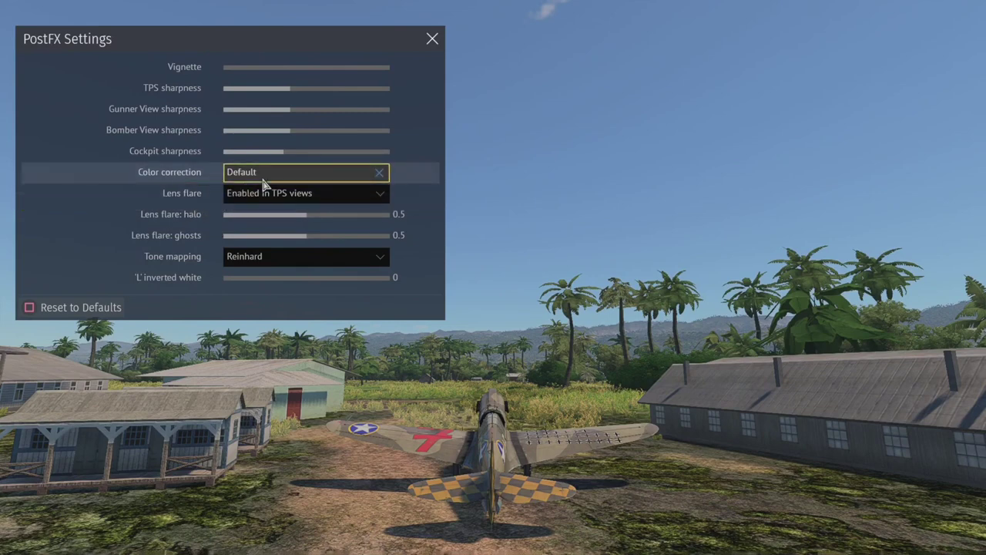
# - Switch the color correction to Contrast and back to Default to compare the two looks
pyautogui.click(312, 175)
pyautogui.click(306, 233)
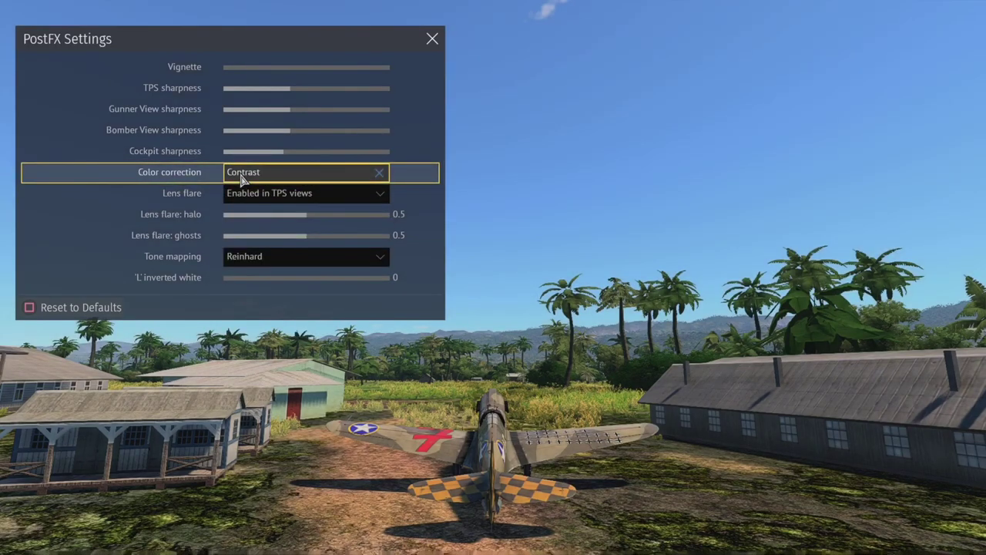
pyautogui.click(242, 178)
pyautogui.click(323, 191)
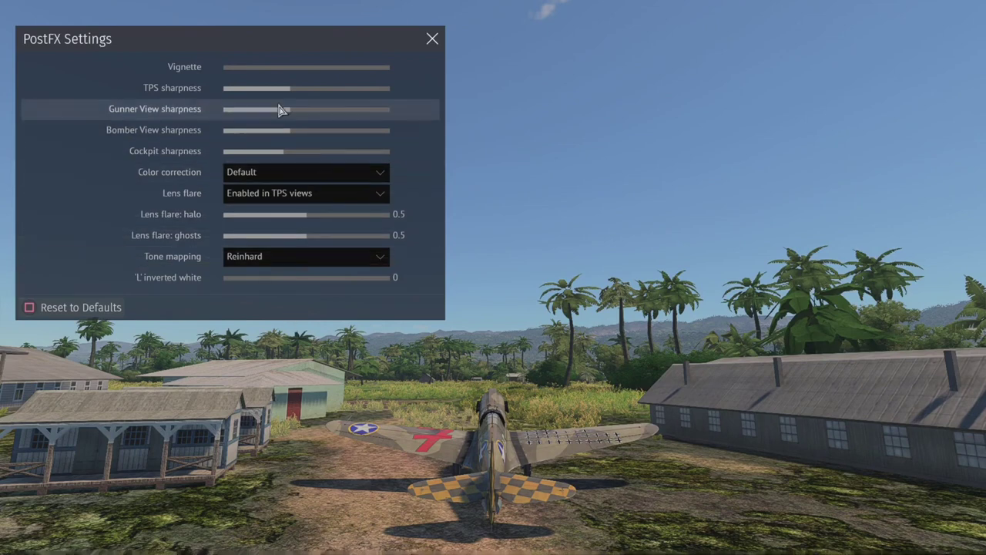
# - Check the lens flare setting, try Polynom tone mapping and set the tone mapping back to Reinhard
pyautogui.click(294, 194)
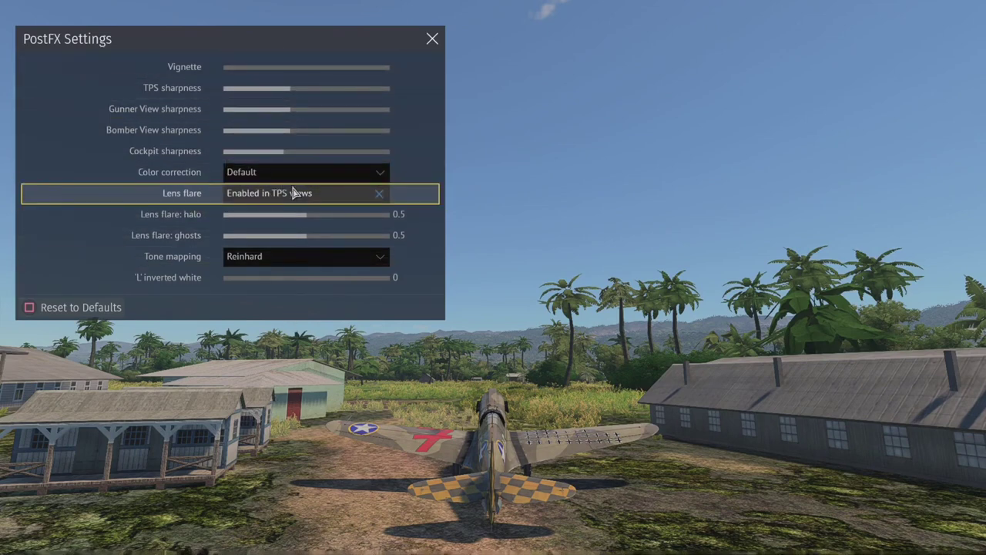
pyautogui.click(241, 262)
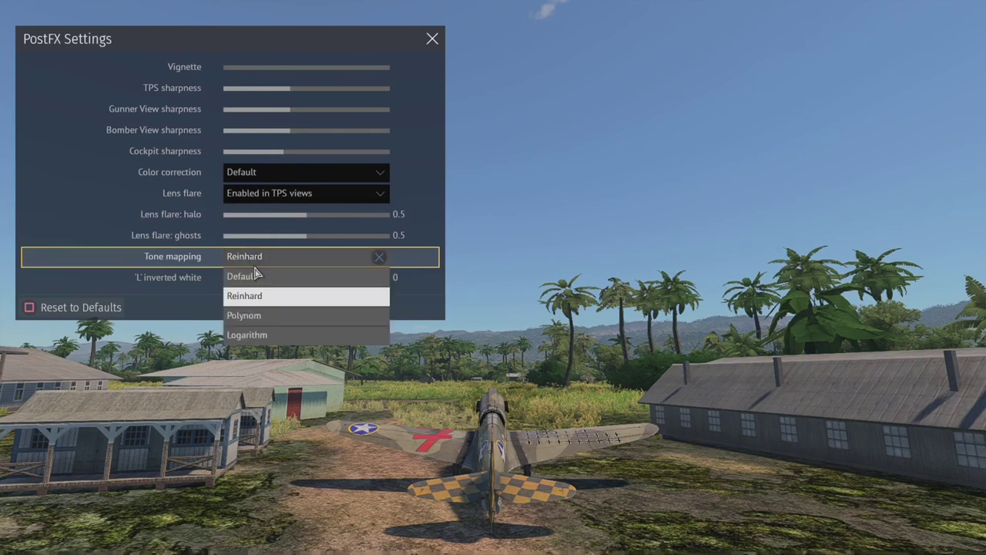
pyautogui.click(308, 317)
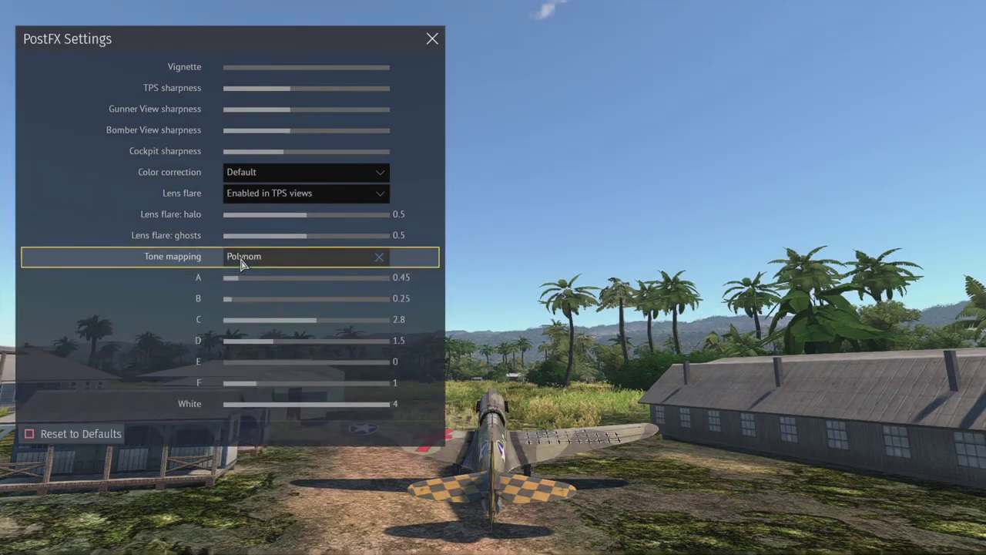
pyautogui.click(290, 266)
pyautogui.click(308, 298)
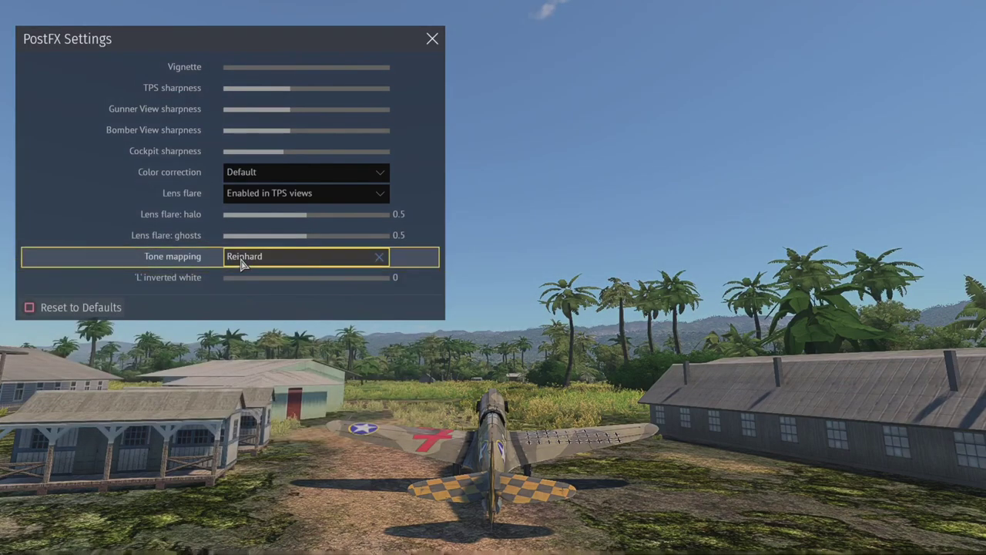
# - Set the color correction to Contrast and close the PostFX settings to return to the test flight
pyautogui.click(287, 175)
pyautogui.click(308, 230)
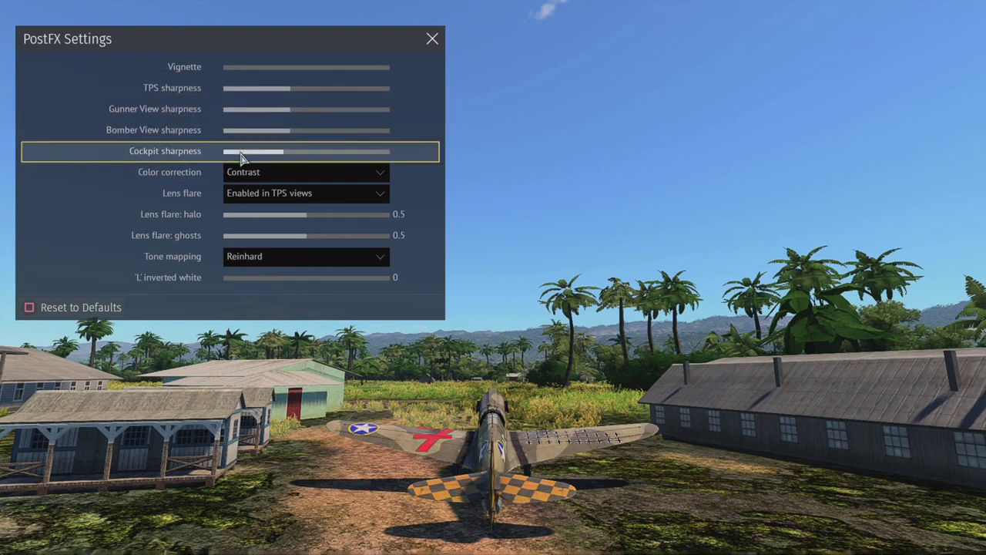
pyautogui.press('Escape')
pyautogui.press('Escape')
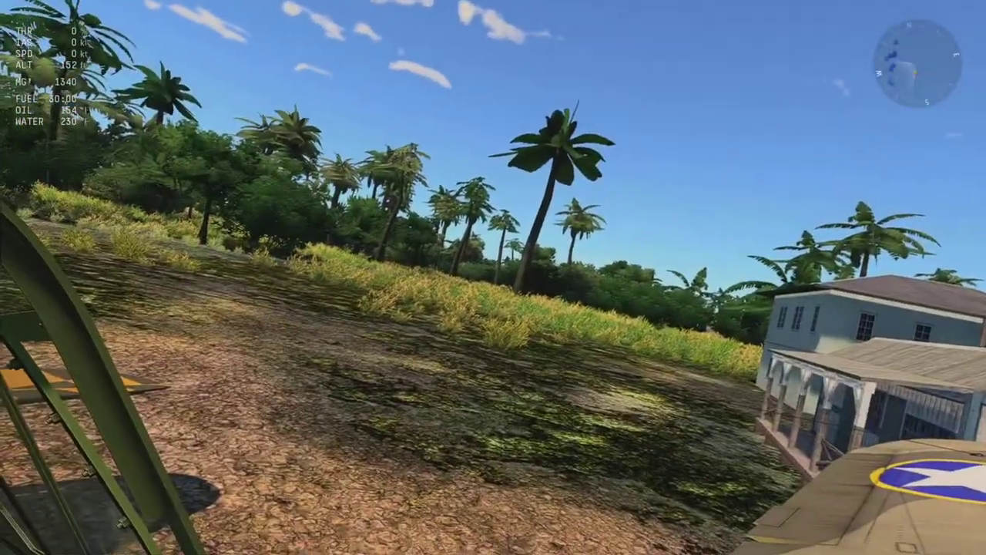
# - Open the aircraft controls and set the control mode to None in the full-real controls
pyautogui.press('Escape')
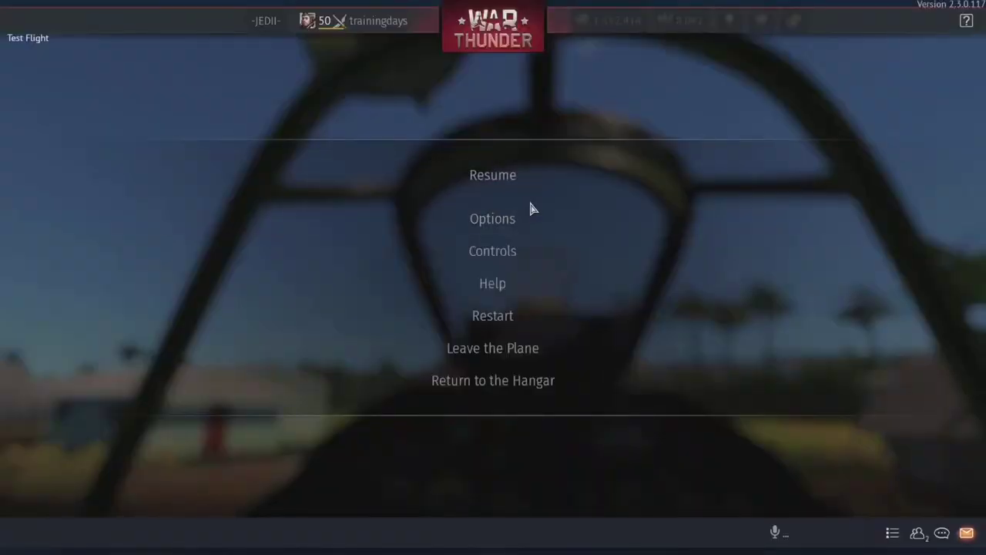
pyautogui.click(495, 256)
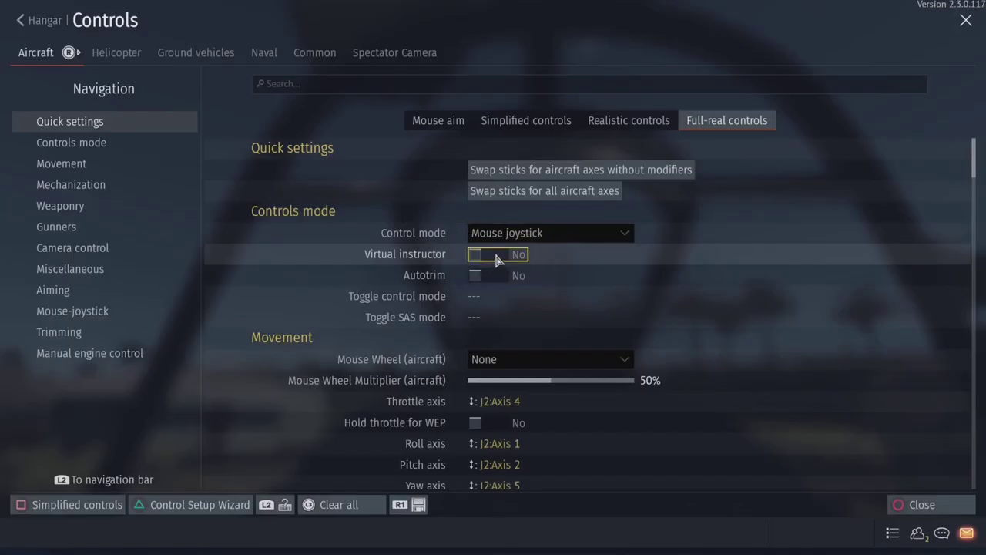
pyautogui.click(509, 232)
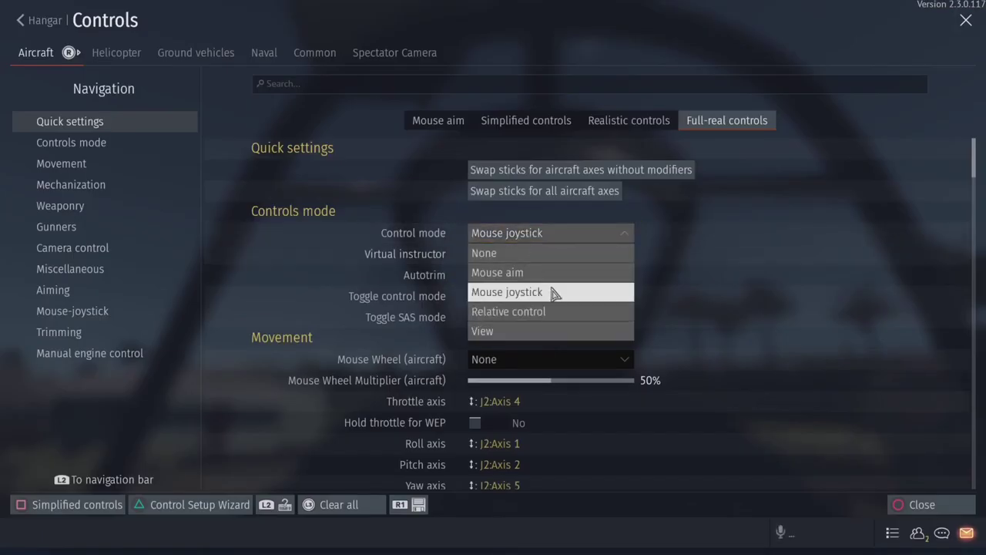
pyautogui.click(552, 254)
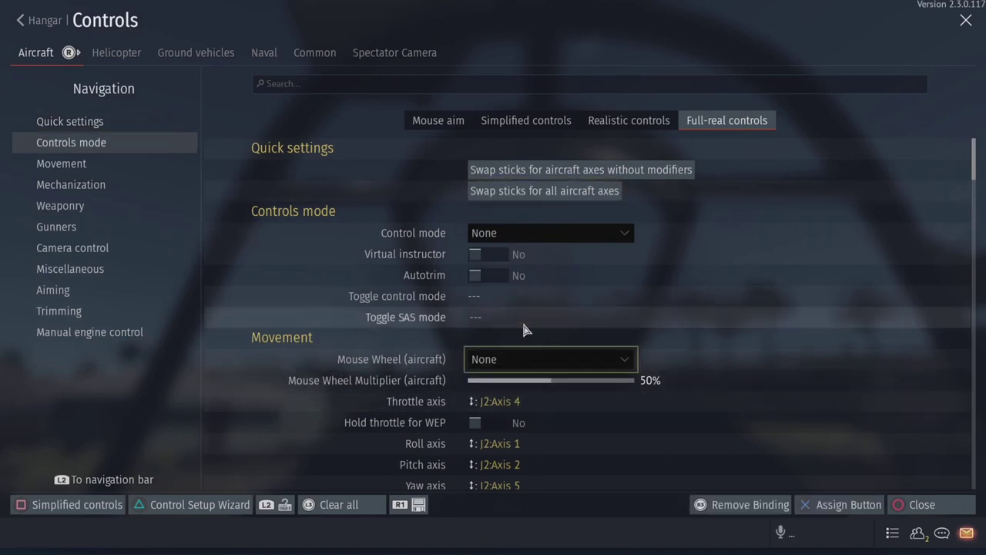
# - Check the throttle axis assignment and review the roll and pitch axis settings without changing them
pyautogui.scroll(-3, 524, 318)
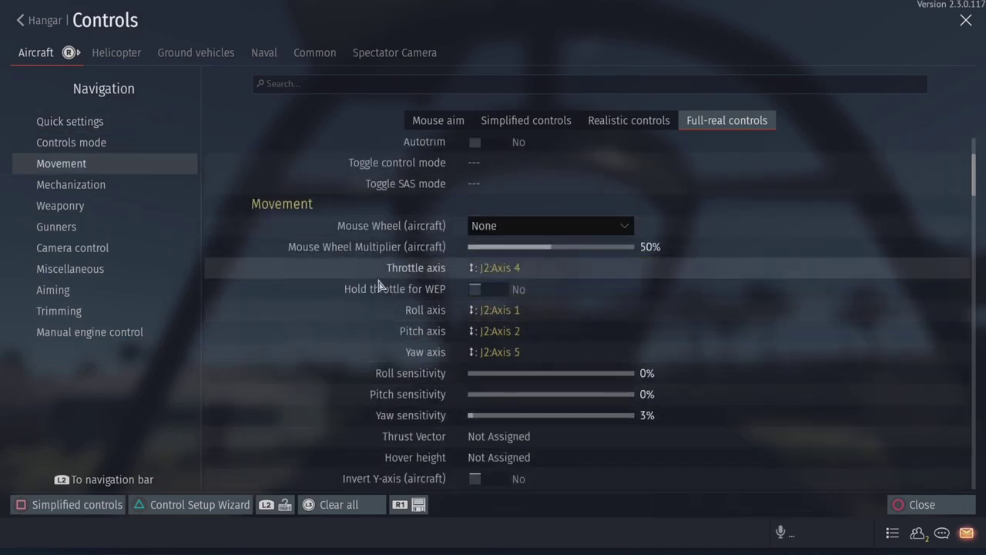
pyautogui.click(497, 267)
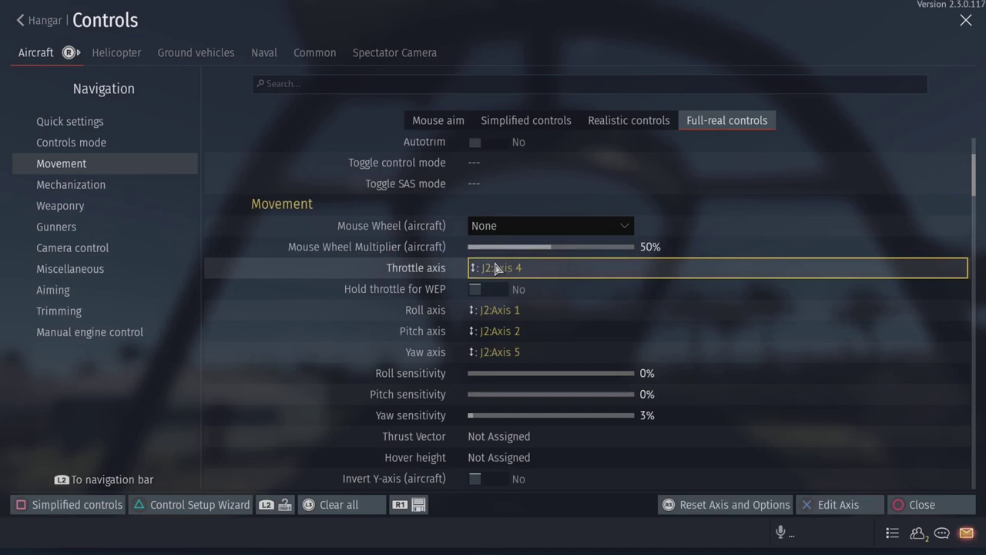
pyautogui.click(494, 310)
pyautogui.click(494, 312)
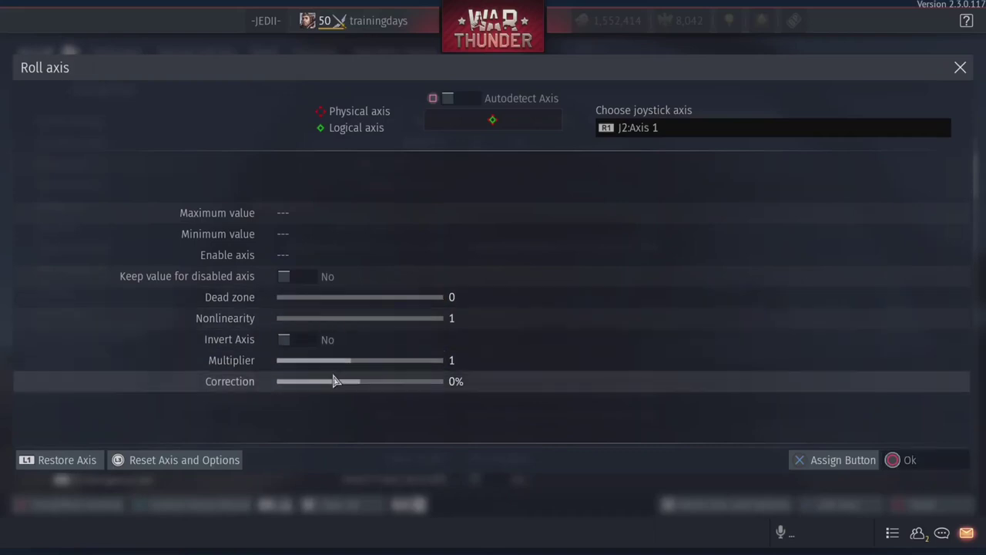
pyautogui.press('Escape')
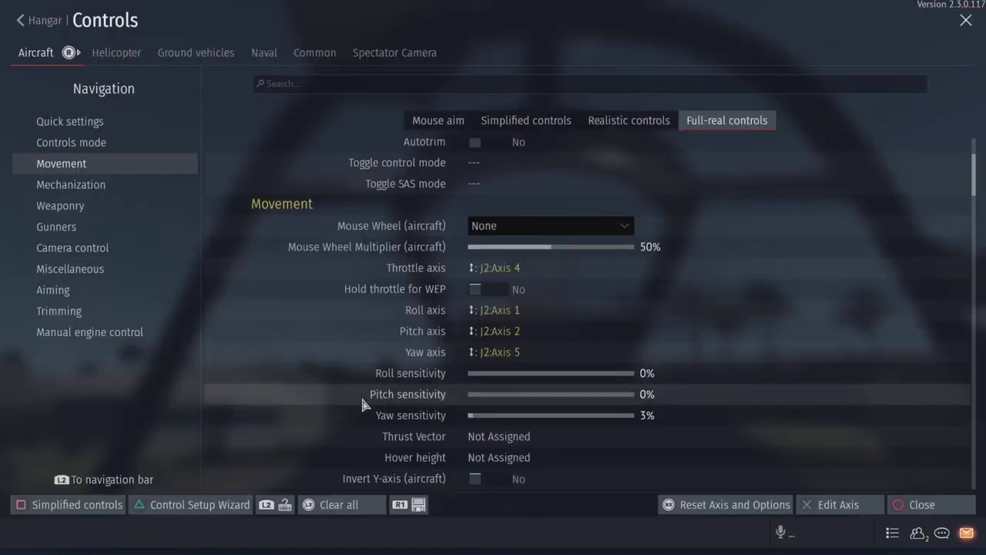
pyautogui.click(494, 337)
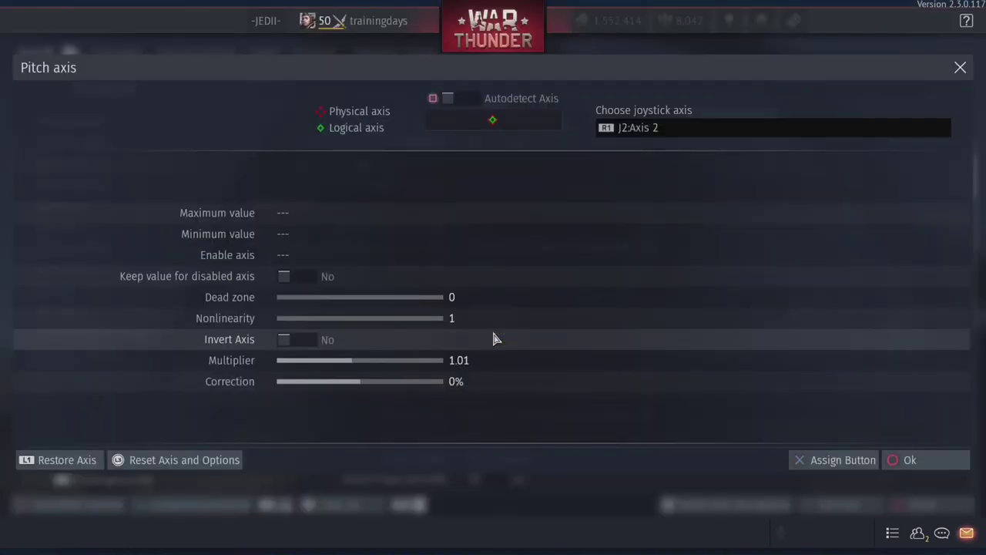
pyautogui.press('Escape')
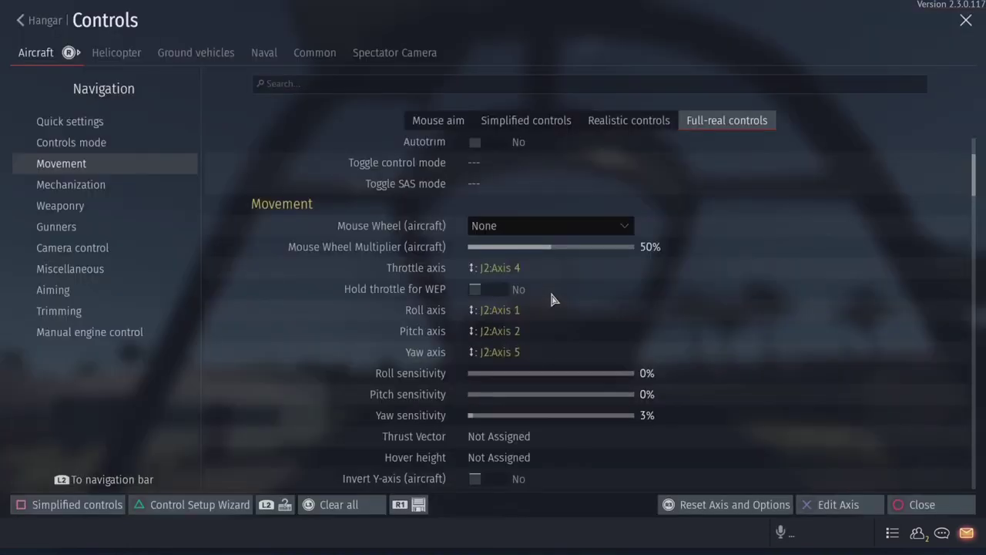
# - Review the yaw axis settings with Autodetect Axis switched on and return to the controls list
pyautogui.click(494, 352)
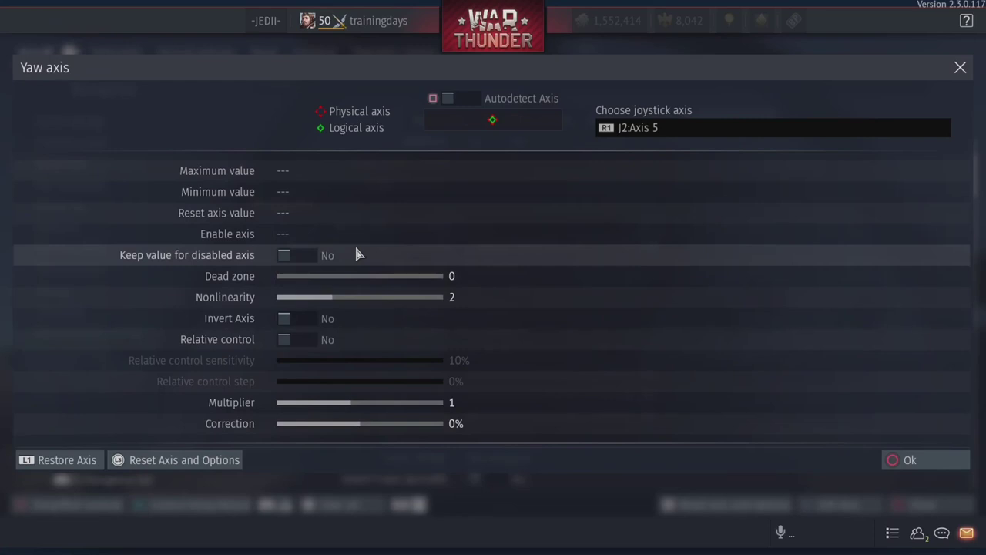
pyautogui.press('space')
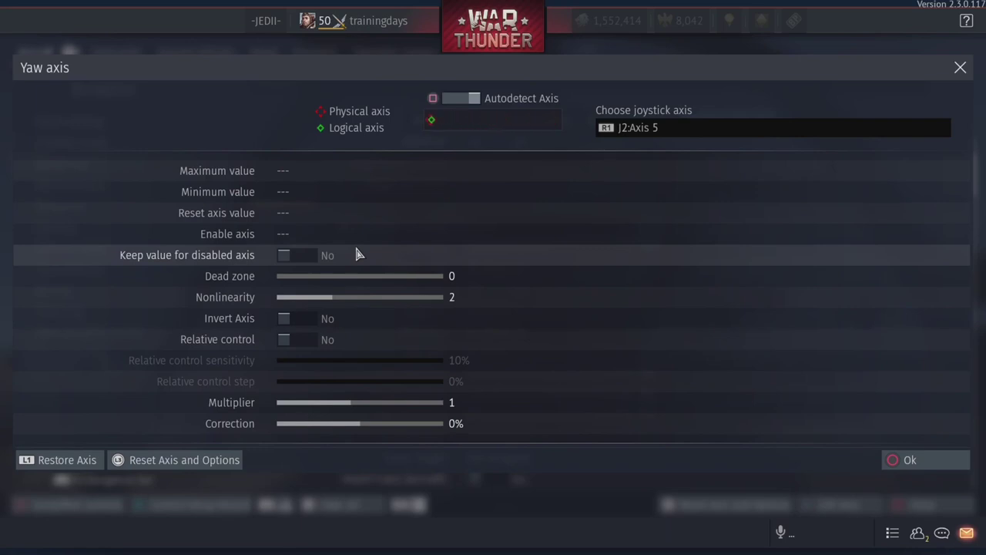
pyautogui.press('Return')
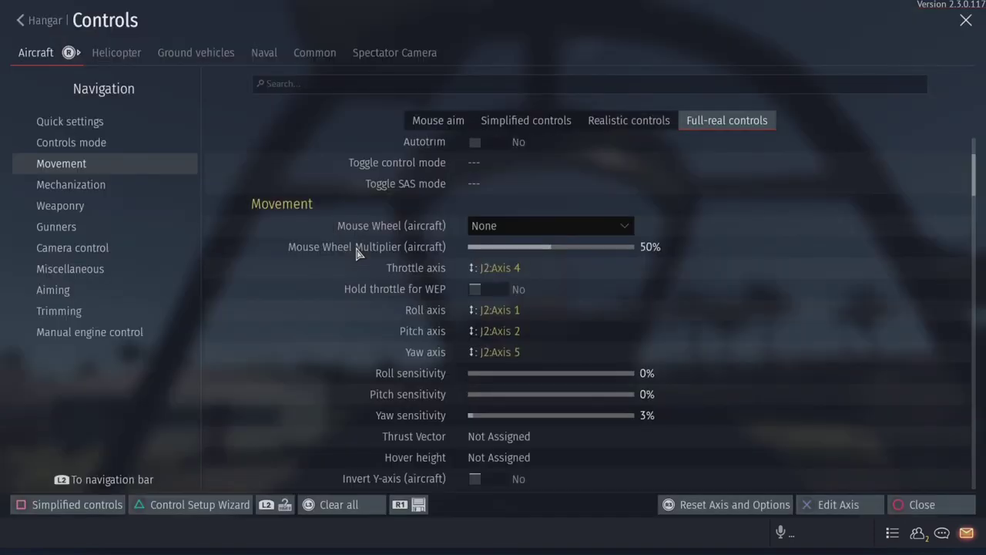
# - Review the mechanization and weaponry bindings, from flaps, gear and brakes to guns, bombs, rockets and radar
pyautogui.scroll(-6, 357, 254)
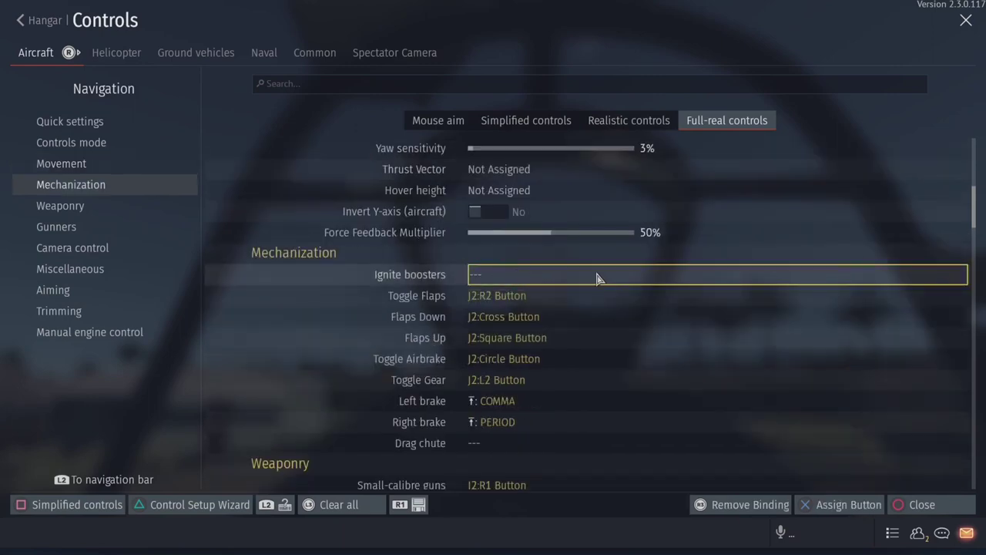
pyautogui.scroll(-2, 577, 282)
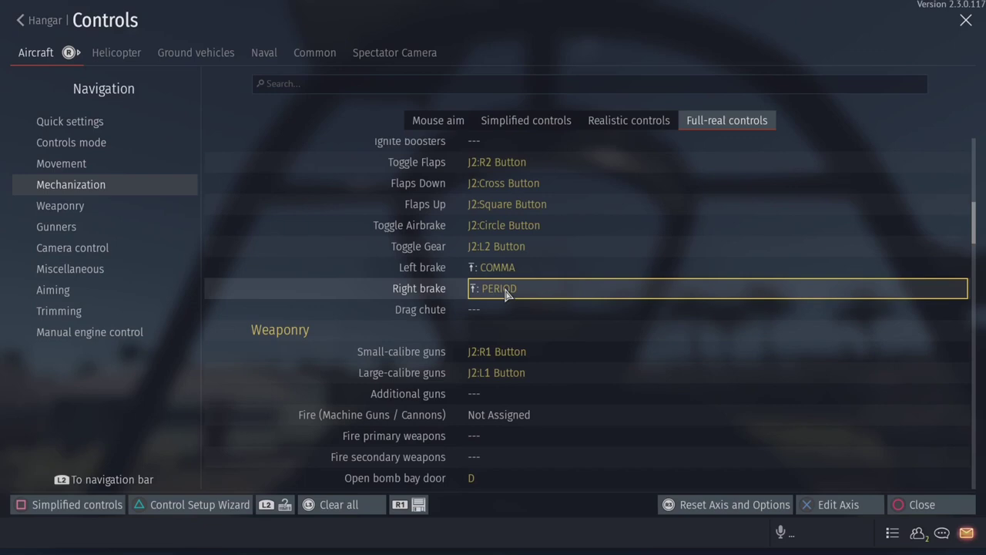
pyautogui.scroll(-3, 493, 313)
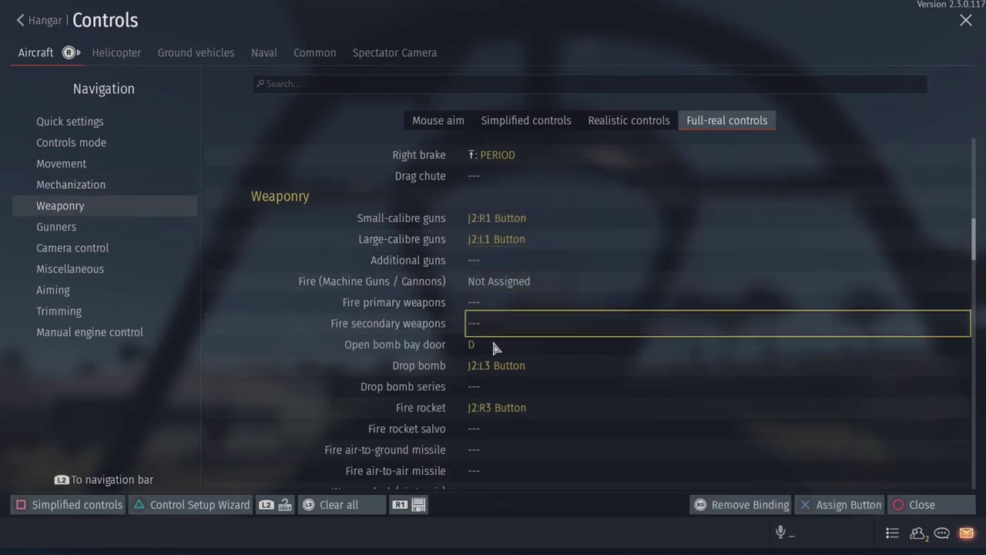
pyautogui.scroll(-3, 493, 345)
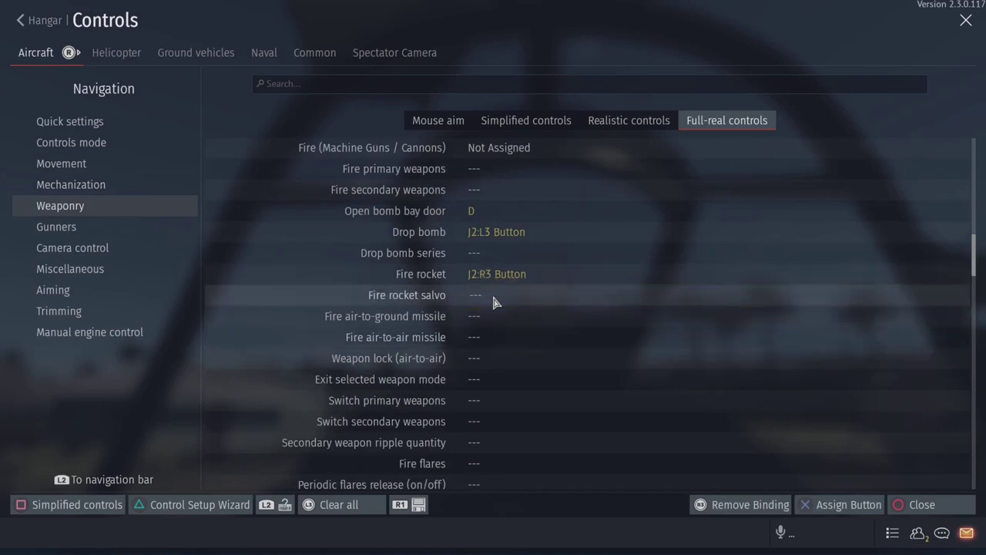
pyautogui.scroll(-3, 493, 362)
pyautogui.scroll(-5, 493, 362)
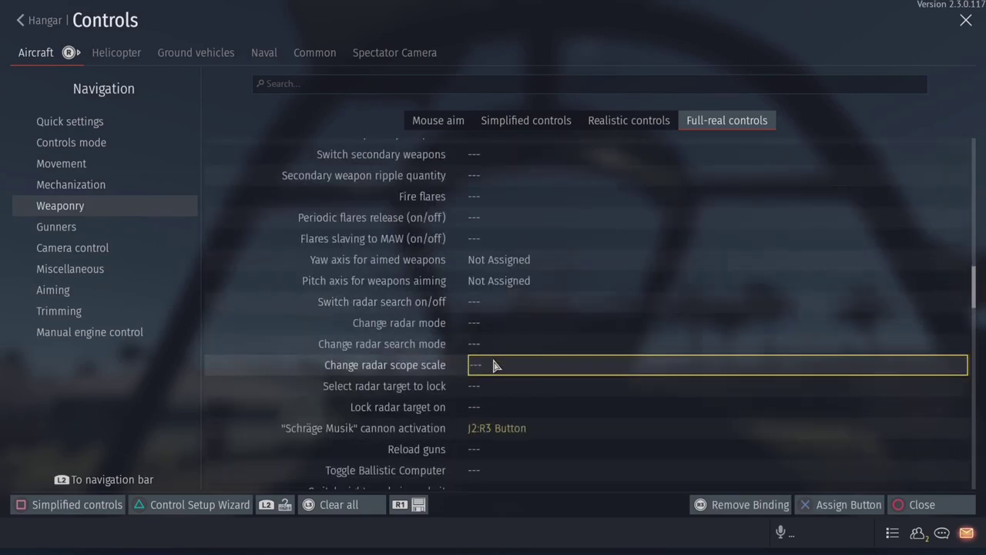
pyautogui.scroll(-2, 493, 364)
pyautogui.press('Up')
pyautogui.press('Up')
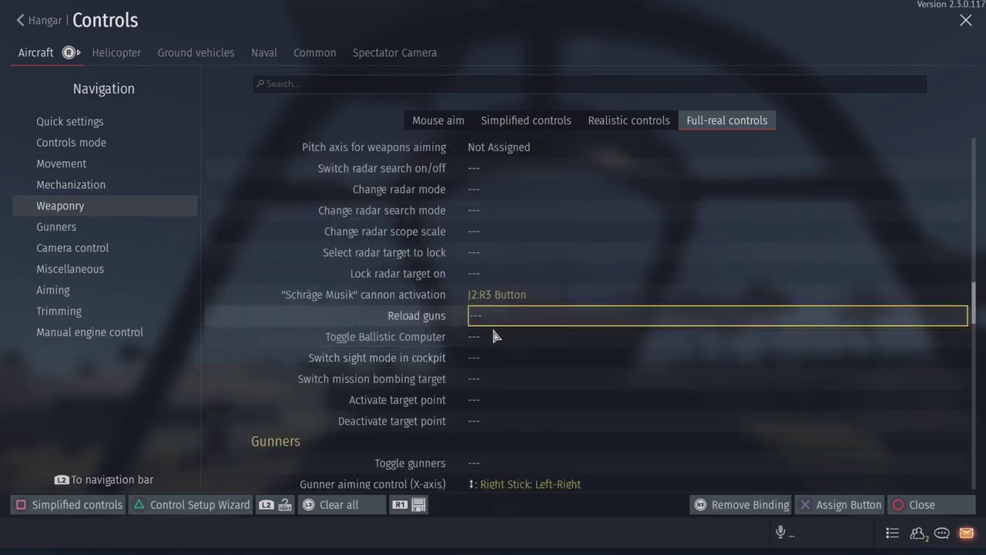
pyautogui.press('Down')
# - Check the gunner aiming control assignments for the X-axis and Y-axis in the Gunners section
pyautogui.scroll(-4, 493, 362)
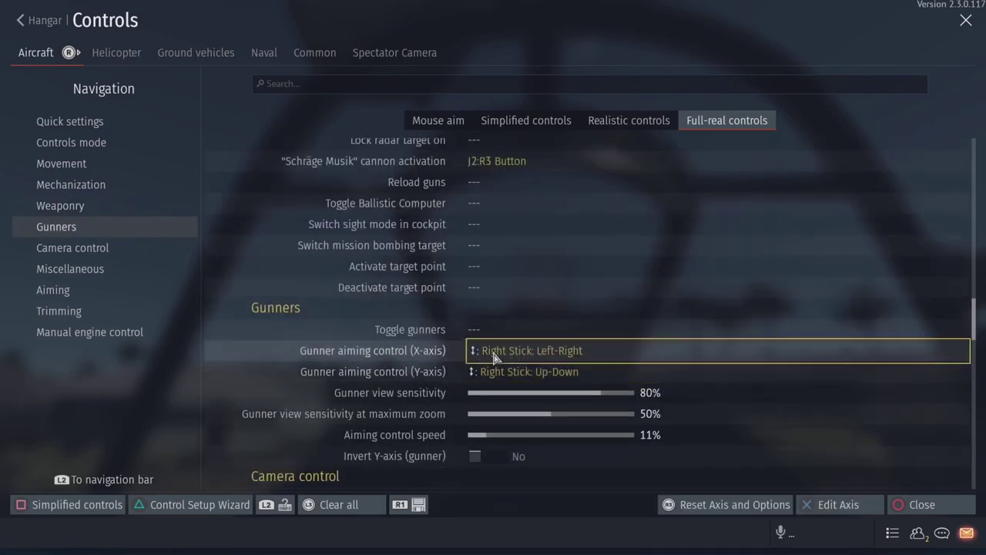
pyautogui.click(493, 352)
pyautogui.press('Escape')
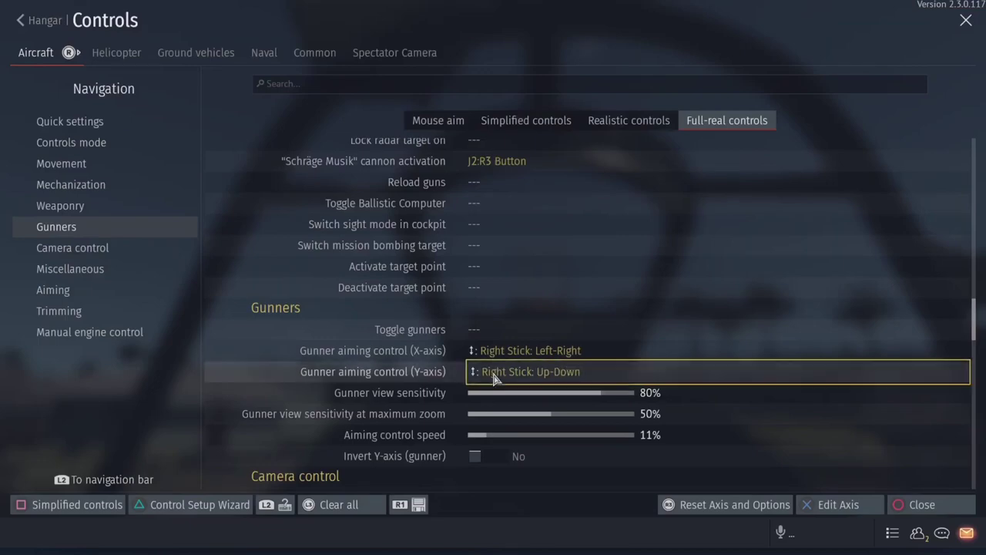
pyautogui.click(493, 372)
pyautogui.press('Escape')
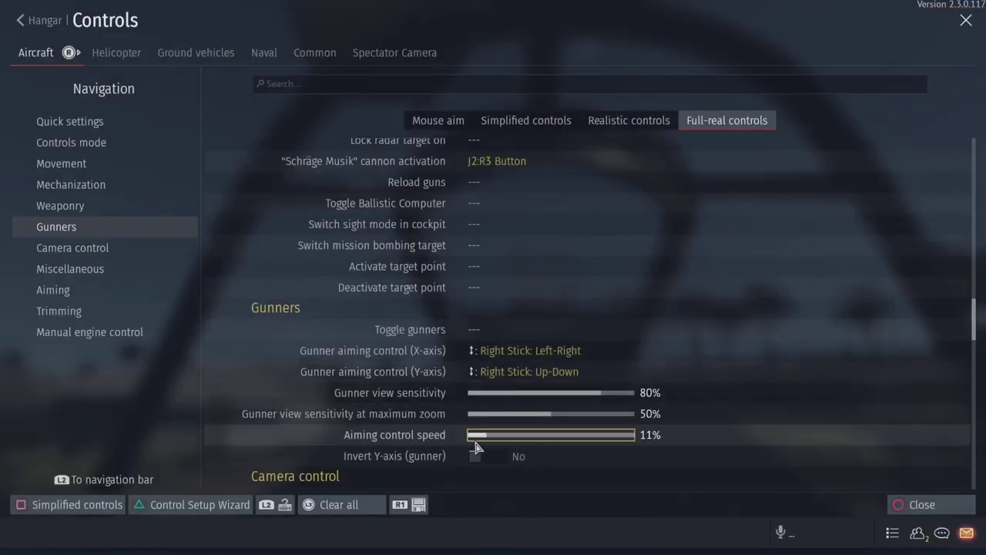
# - Review the camera control bindings, including the Zoom axis (Air) settings and the upward-downward head movement
pyautogui.scroll(-3, 510, 376)
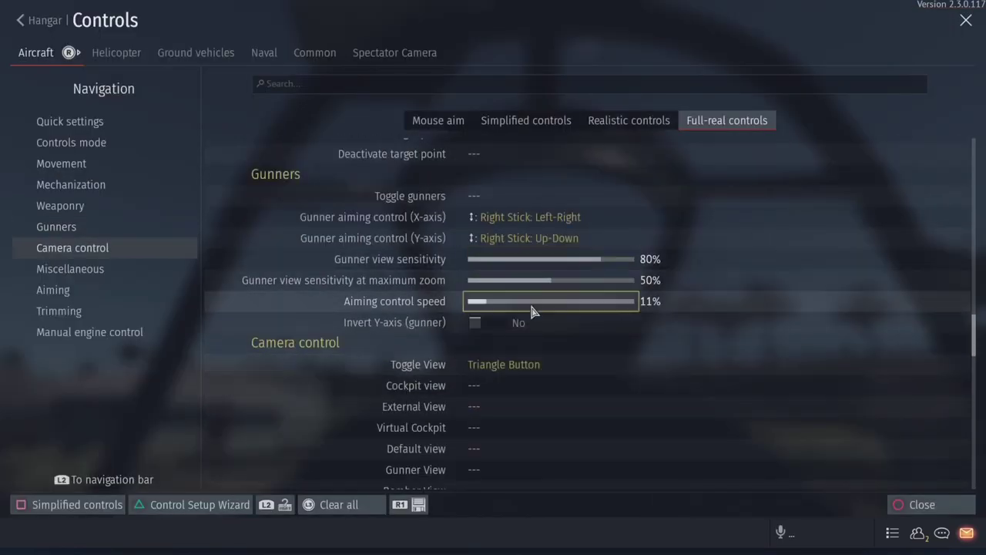
pyautogui.scroll(-3, 484, 379)
pyautogui.scroll(-3, 484, 380)
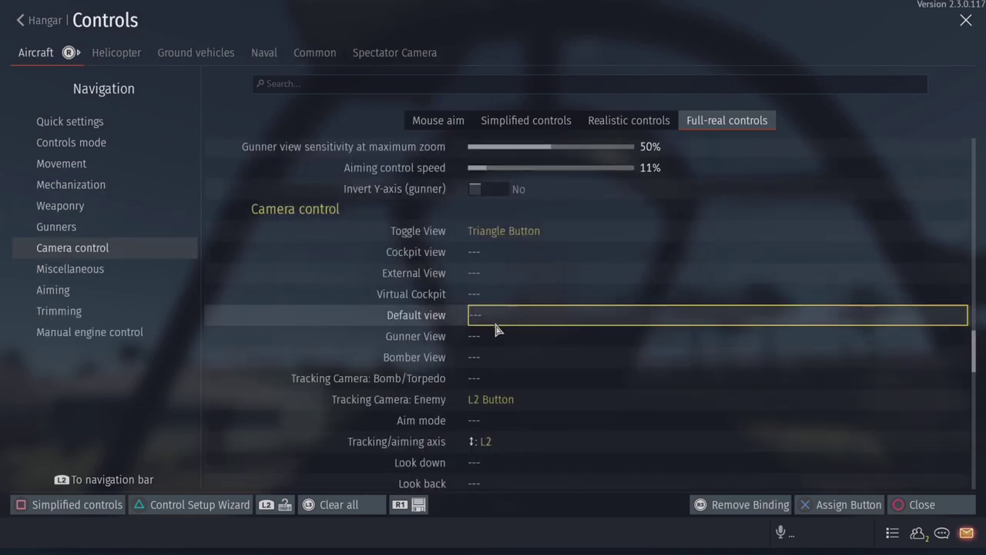
pyautogui.scroll(-6, 496, 330)
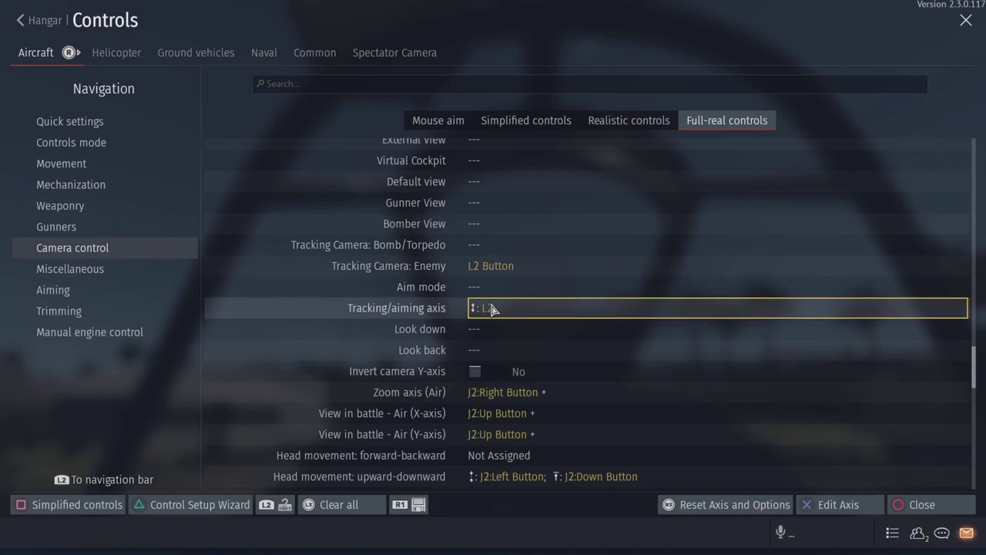
pyautogui.scroll(-4, 501, 309)
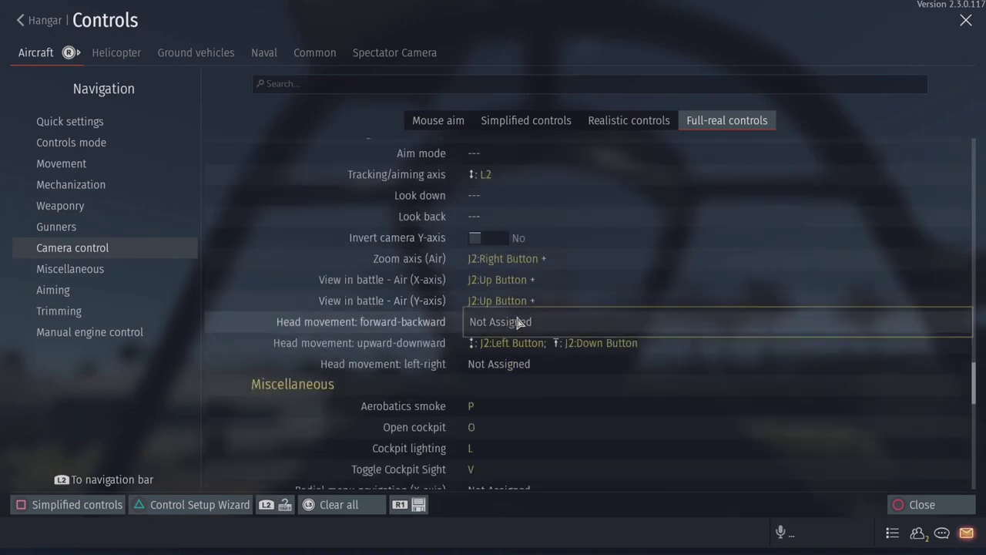
pyautogui.click(524, 262)
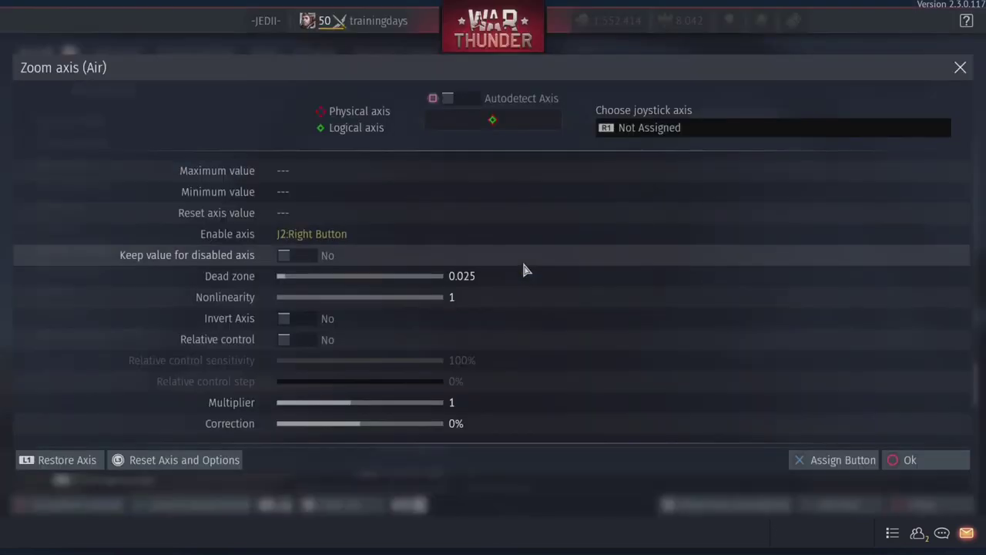
pyautogui.press('Escape')
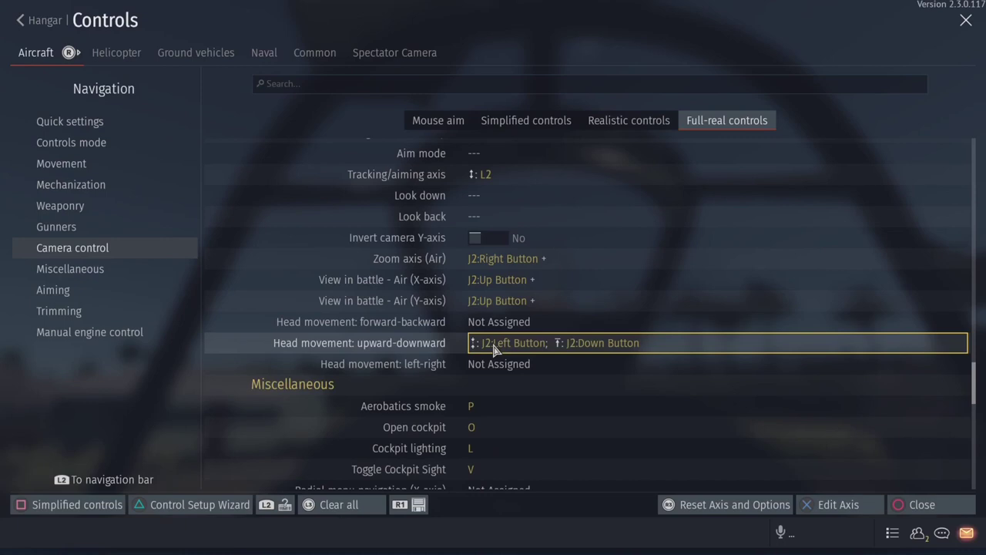
pyautogui.press('Escape')
pyautogui.click(584, 342)
pyautogui.press('Escape')
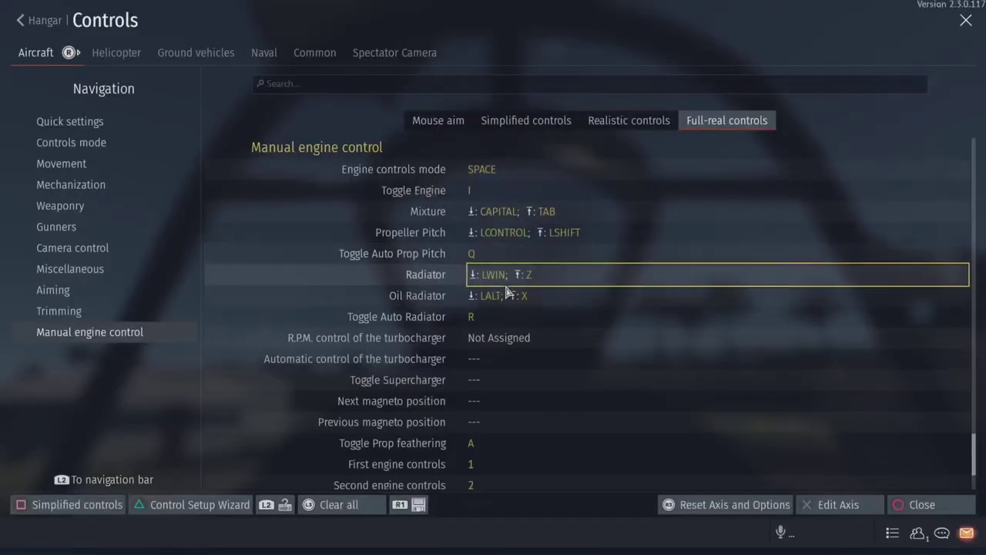
# - Review the manual engine control bindings, then glance at the Common controls before returning to the Aircraft controls
pyautogui.scroll(-3, 505, 286)
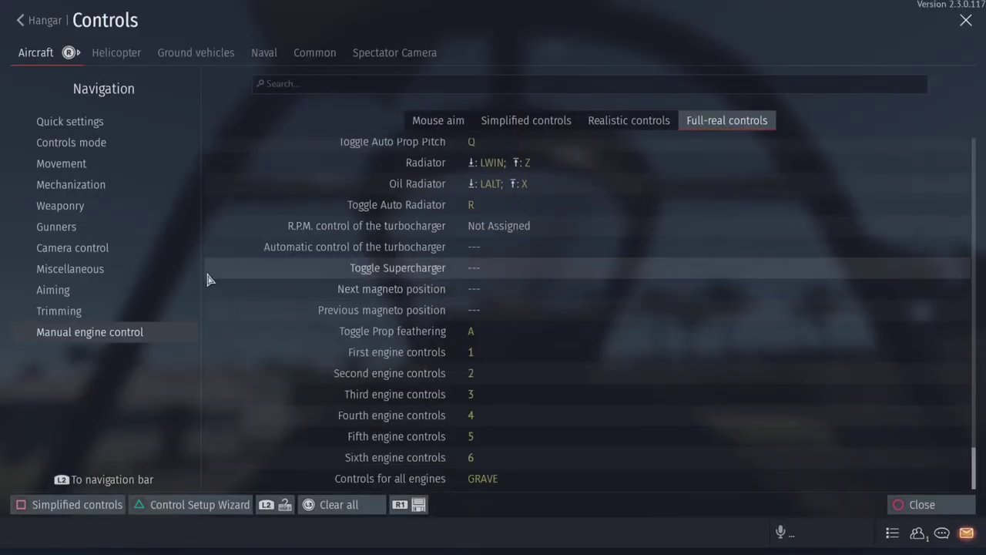
pyautogui.click(315, 55)
pyautogui.click(37, 54)
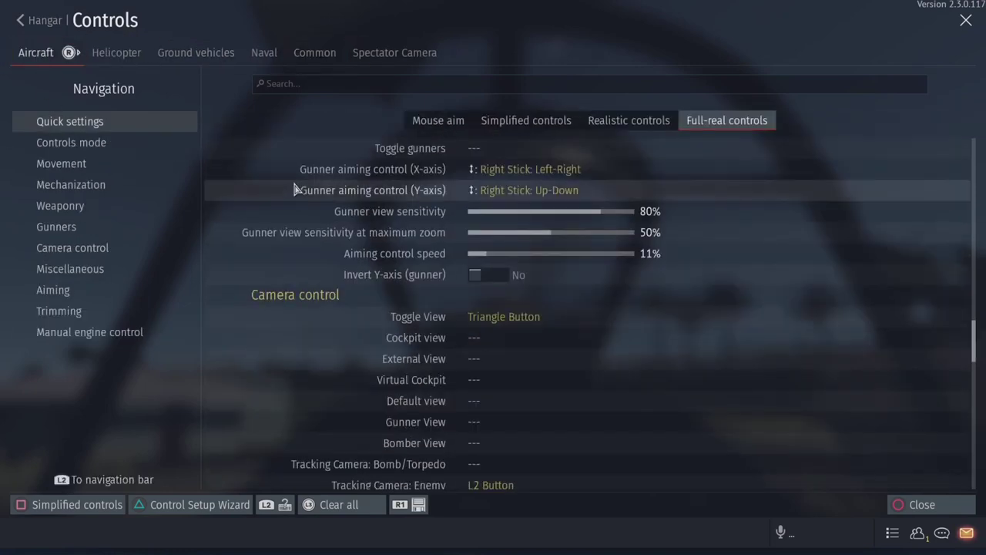
# - Close the controls, continuing despite the unassigned actions, and resume the test flight in the cockpit
pyautogui.press('Escape')
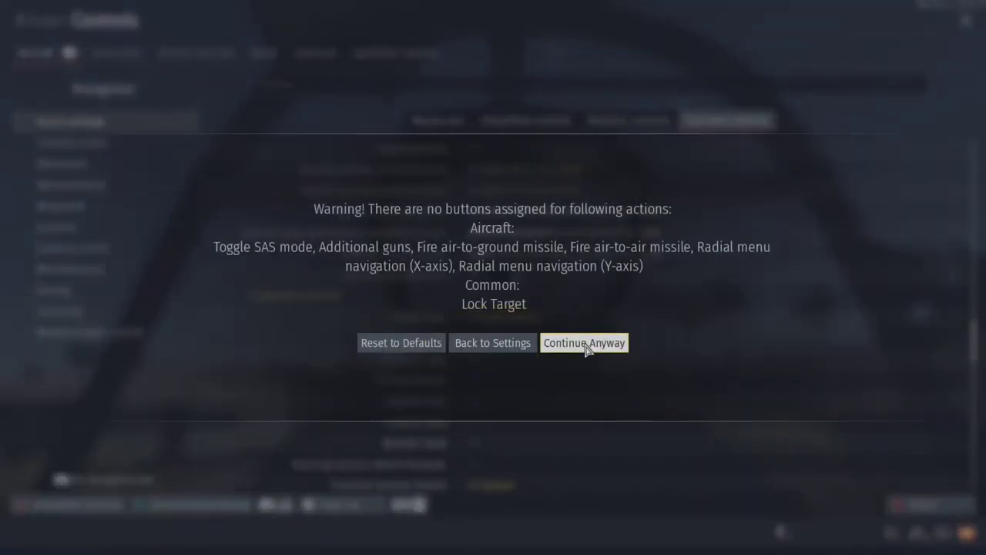
pyautogui.click(586, 344)
pyautogui.press('Escape')
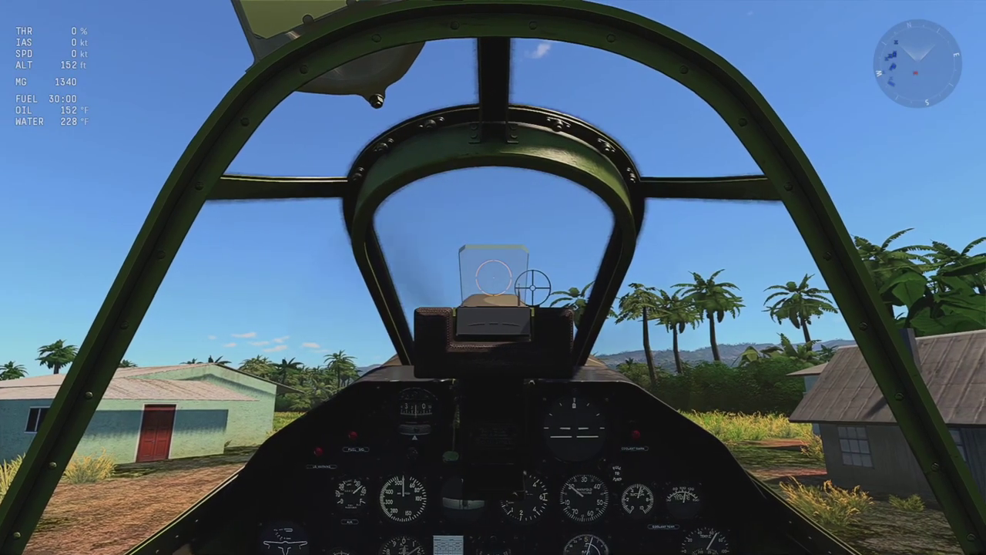